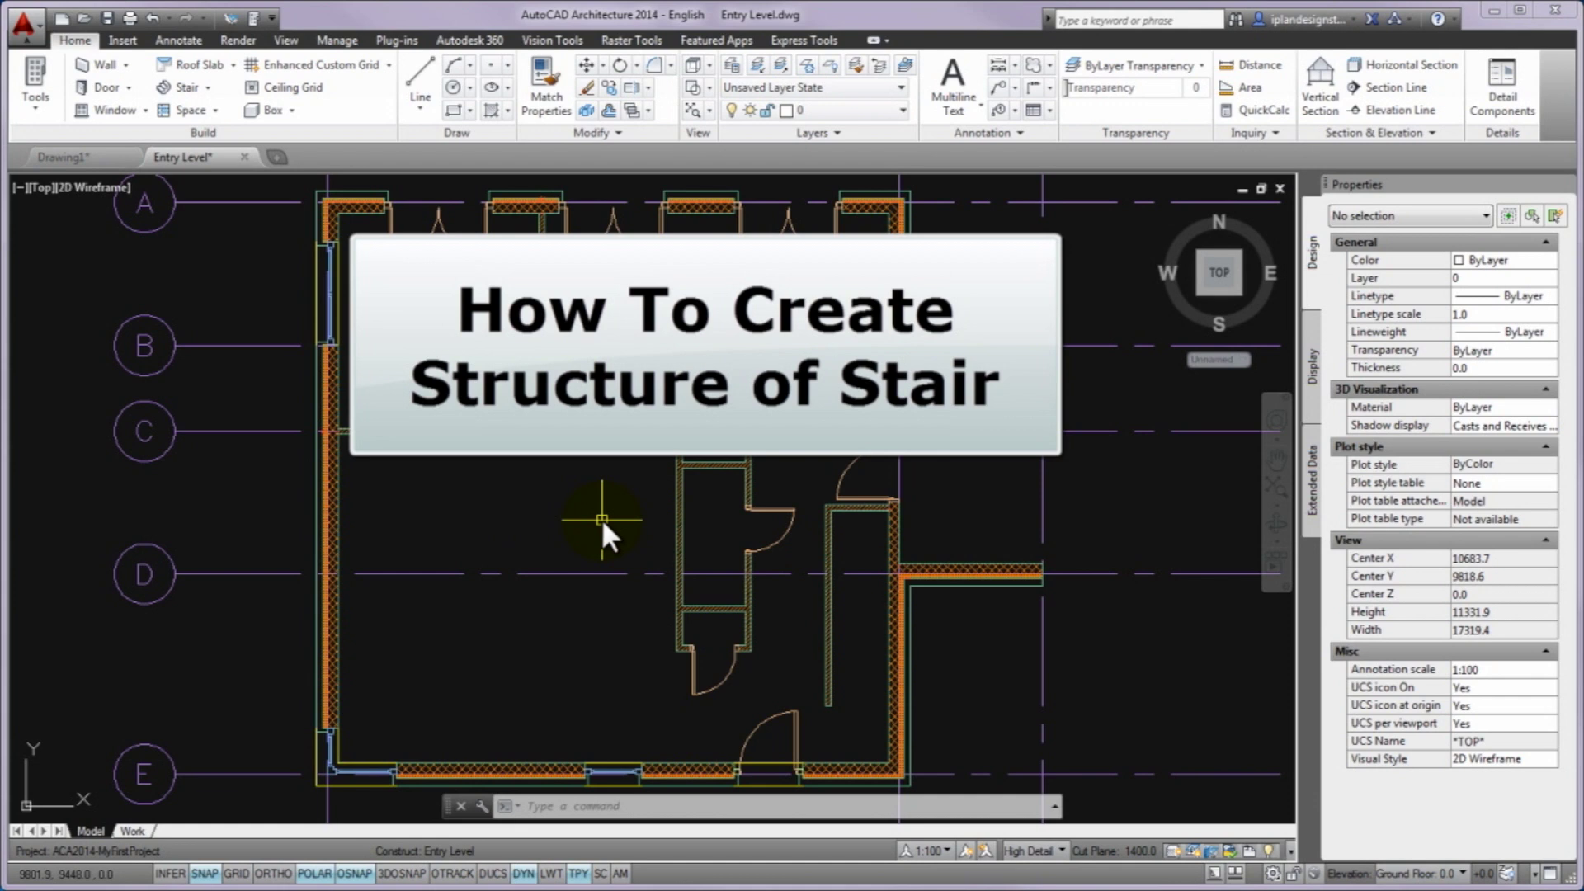
# Step: Browse the Content Browser to Design Tool Catalog - Metric > Stairs and Railings > Stairs
pyautogui.hotkey('ctrl', '4')
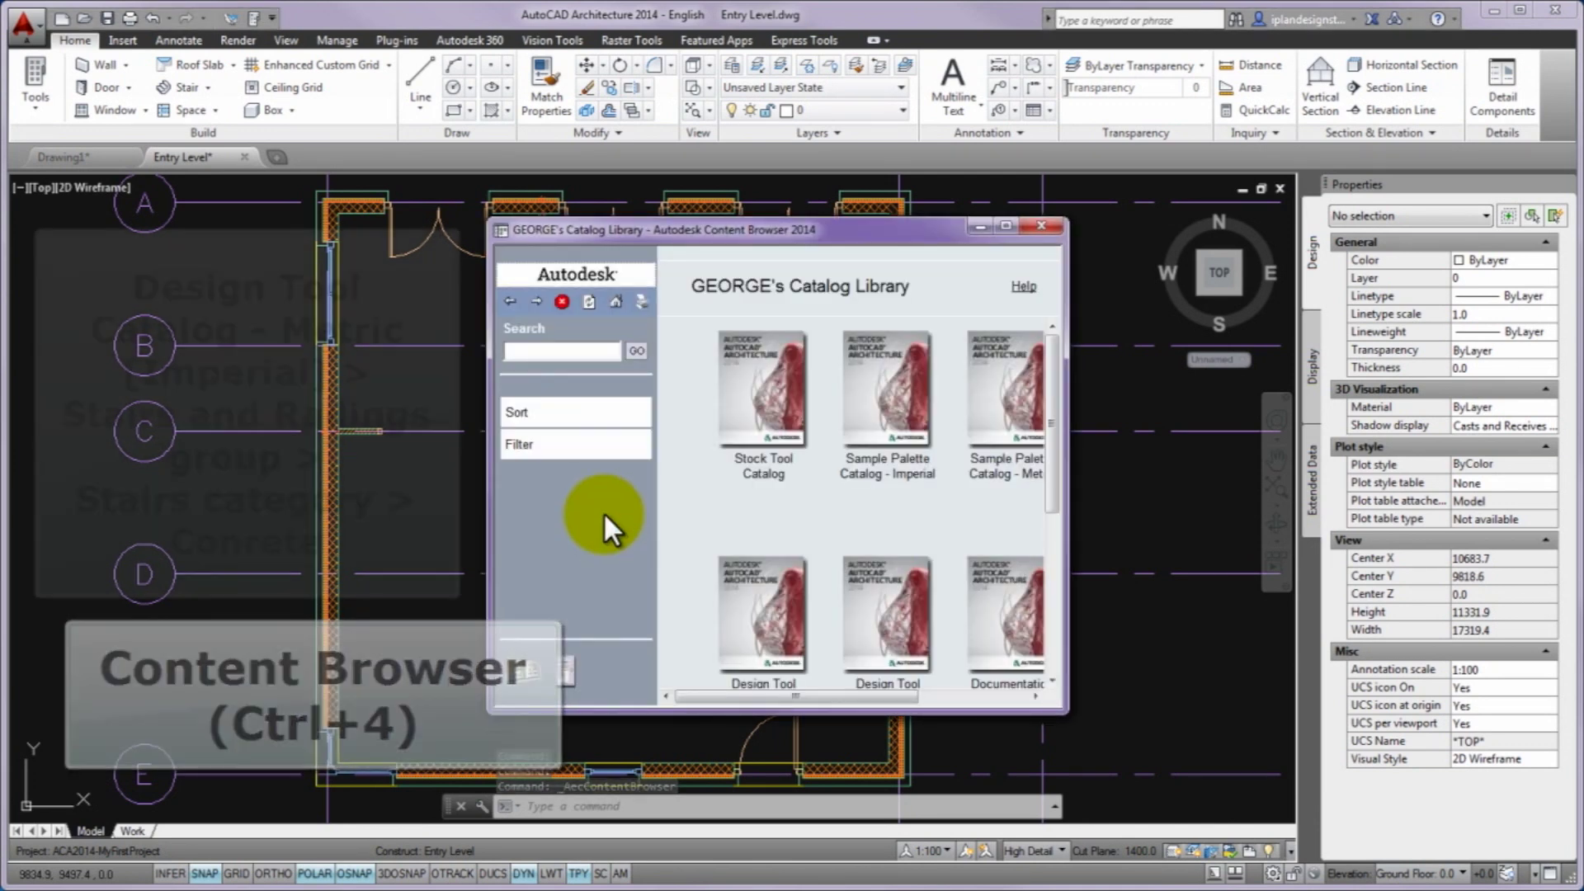
pyautogui.moveTo(1055, 380); pyautogui.dragTo(1058, 446)
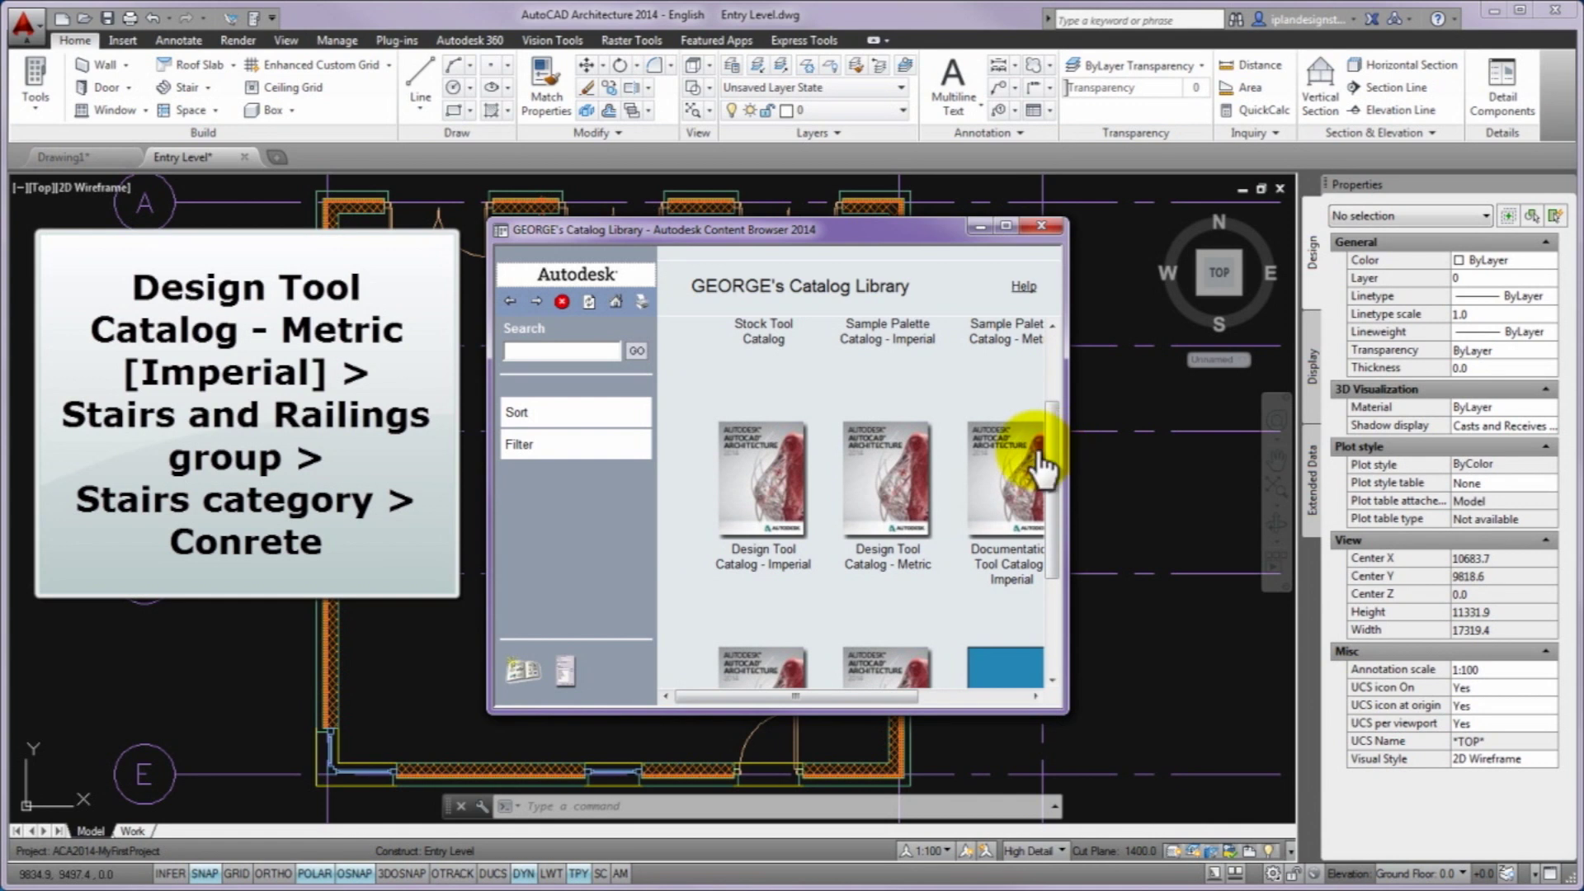
pyautogui.click(876, 485)
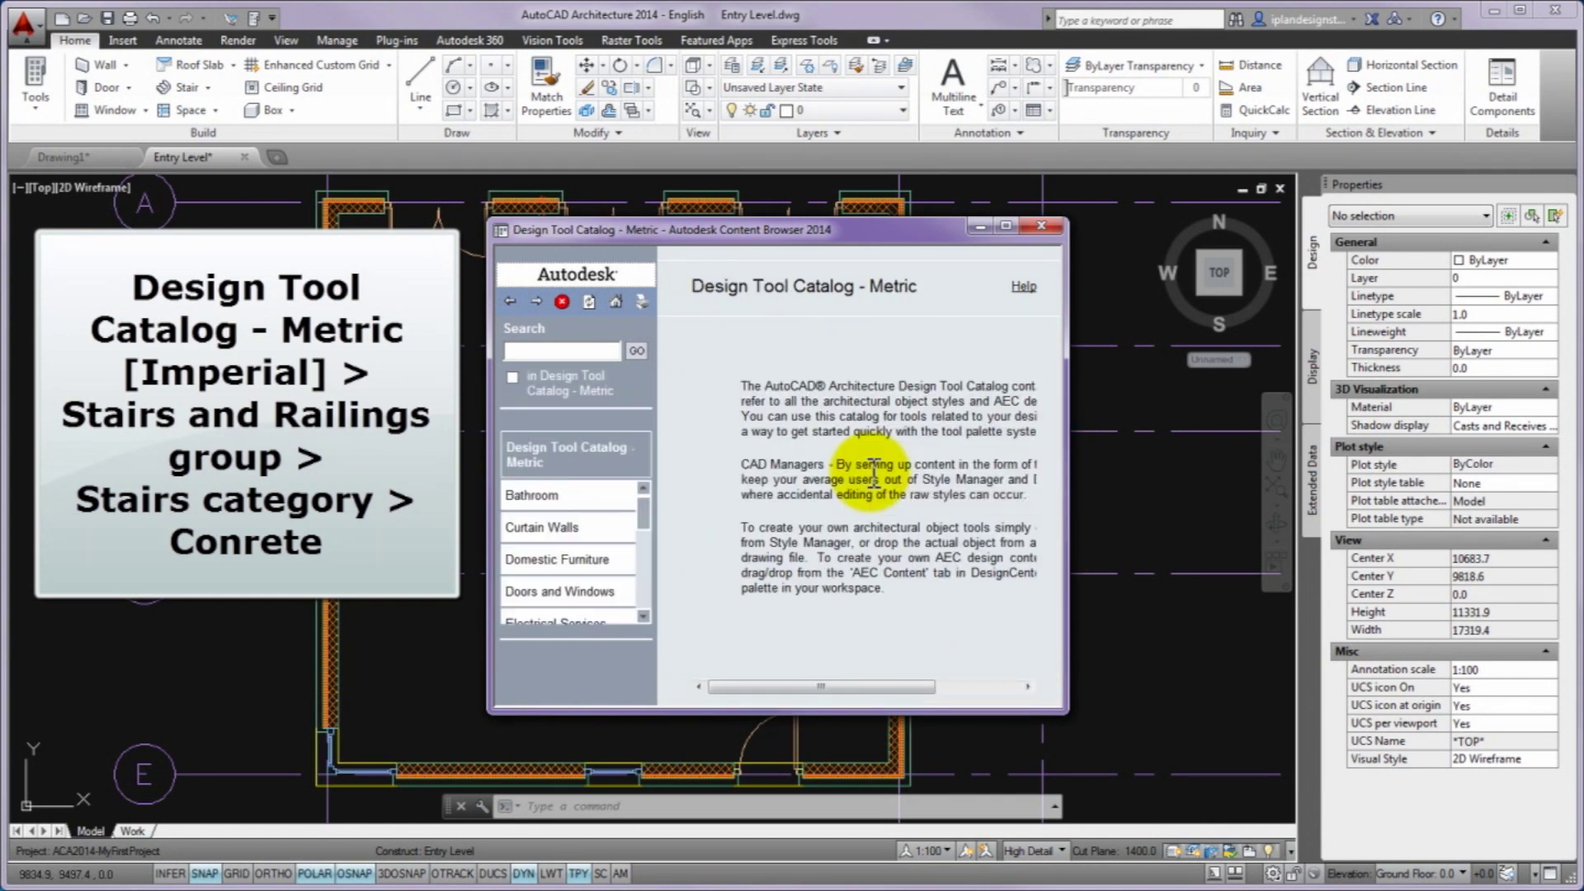
pyautogui.moveTo(642, 507); pyautogui.dragTo(644, 577)
pyautogui.click(561, 580)
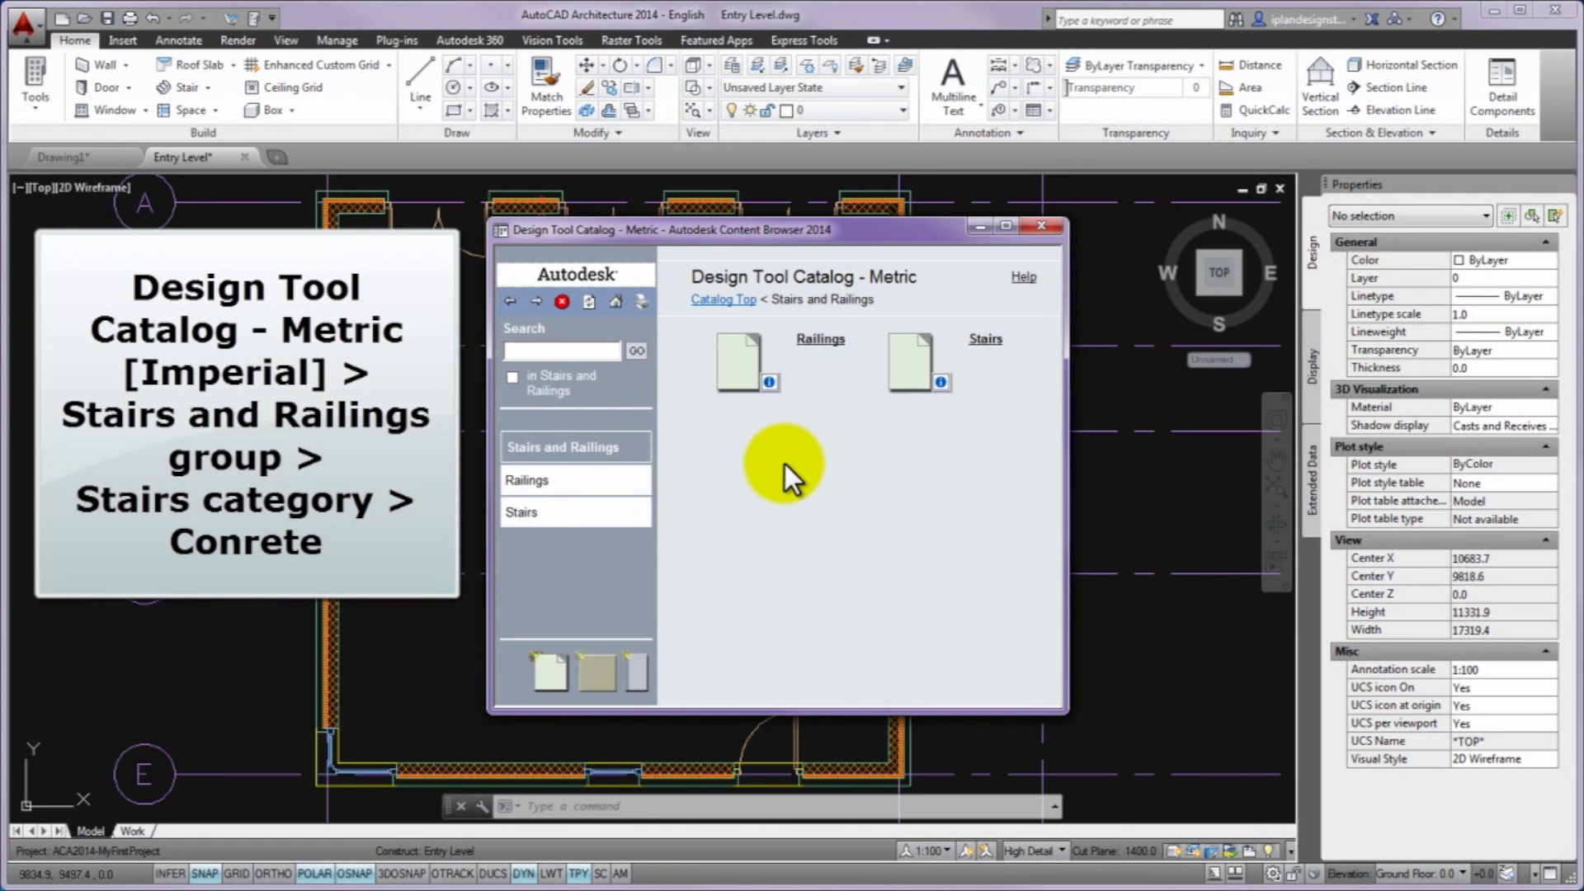
pyautogui.click(983, 337)
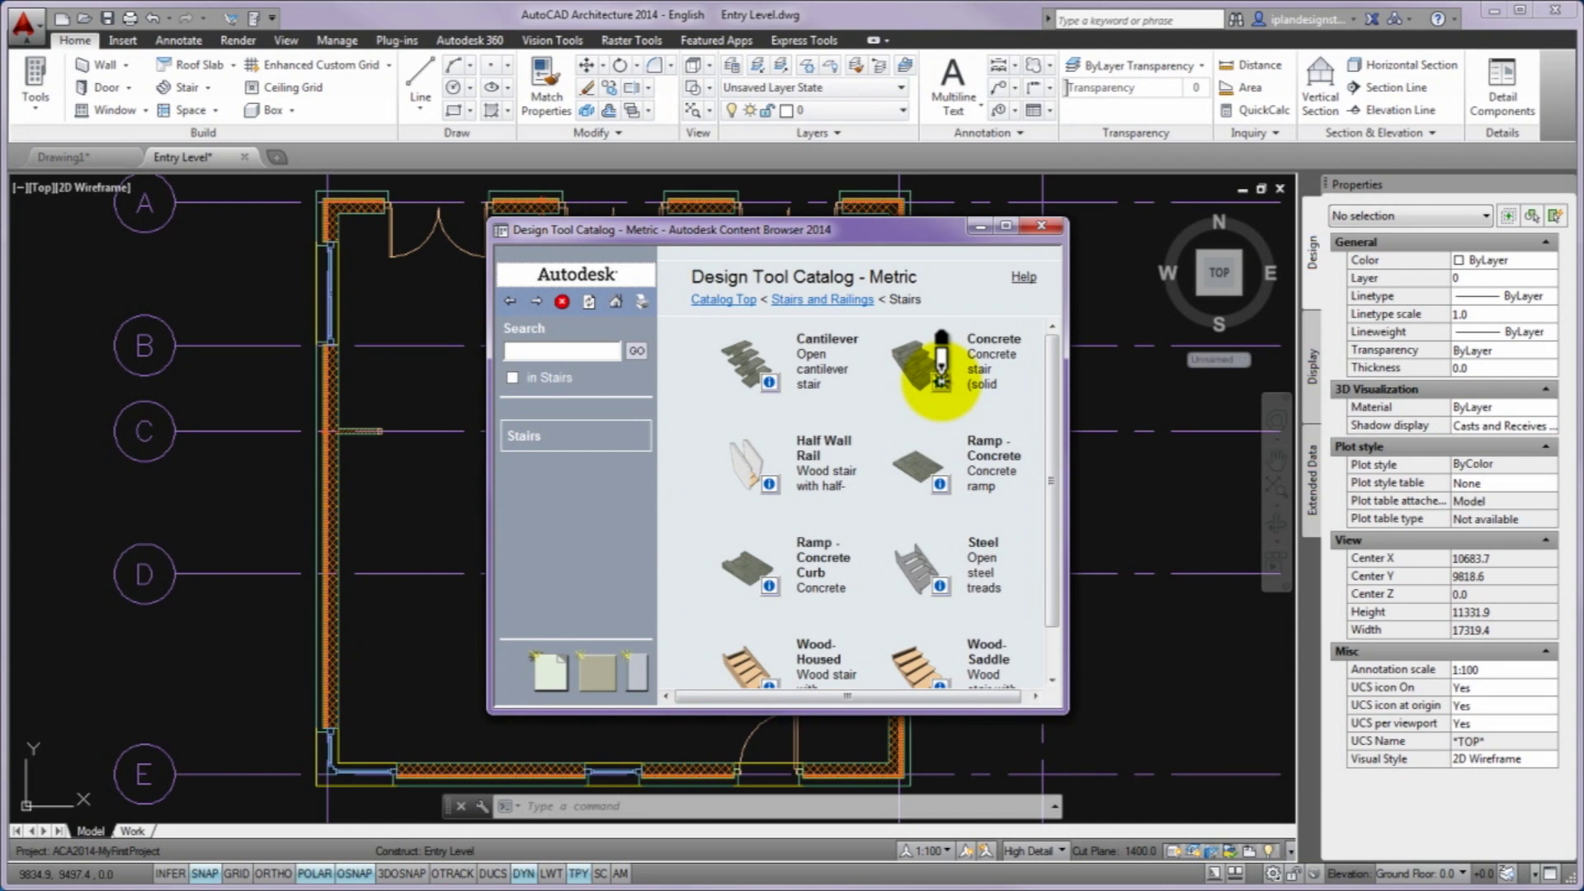
# Step: Drag the Concrete stair tool from the catalog into the Entry Level plan to begin adding it
pyautogui.click(940, 382)
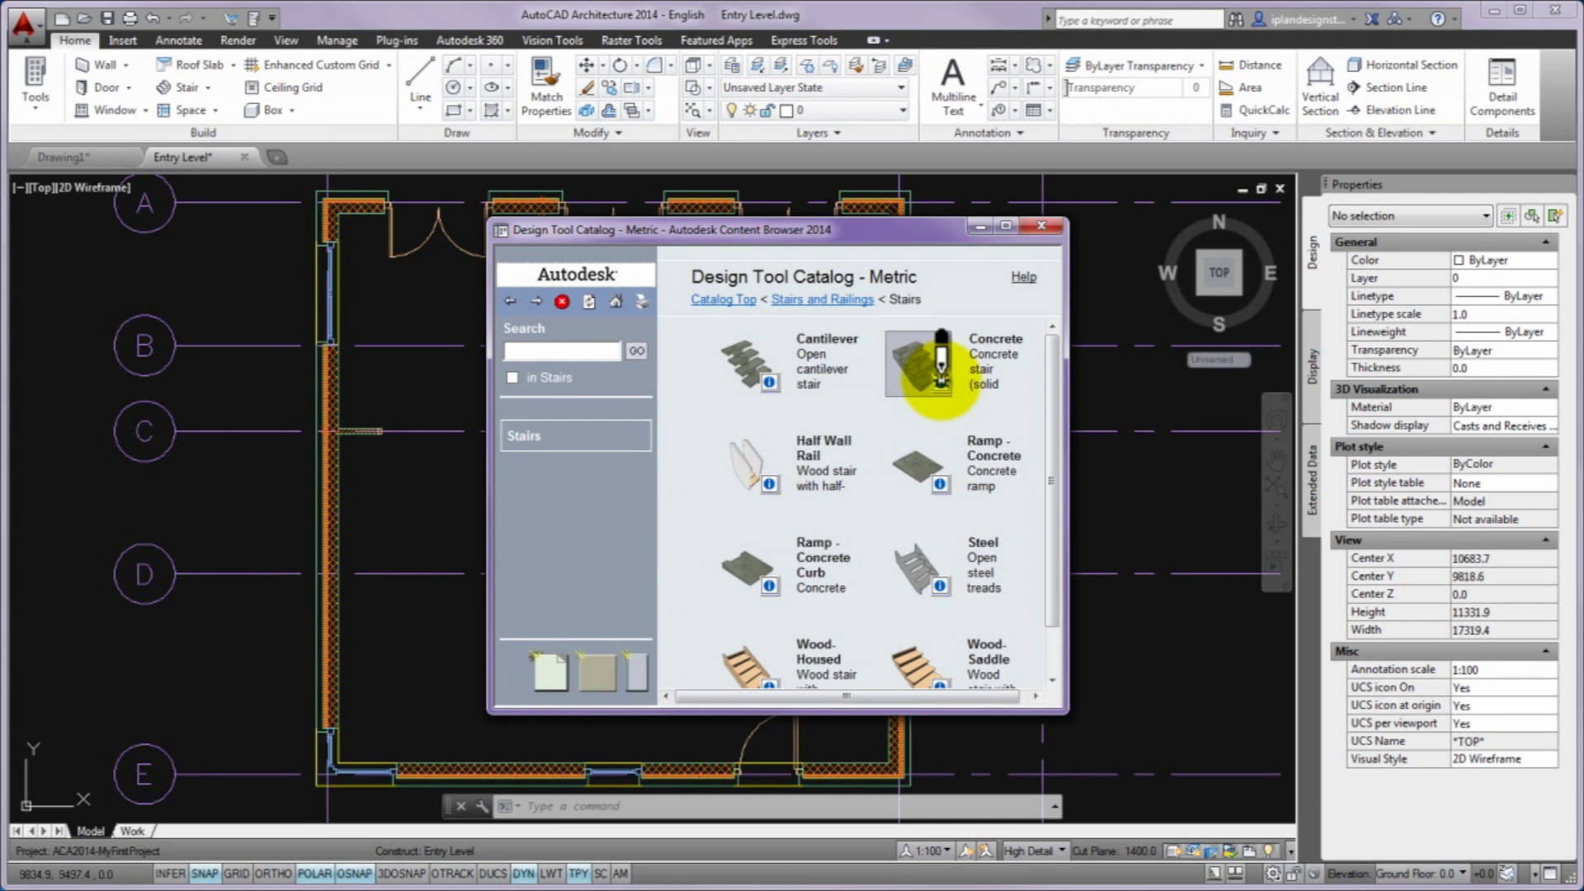
pyautogui.moveTo(940, 375); pyautogui.dragTo(429, 489)
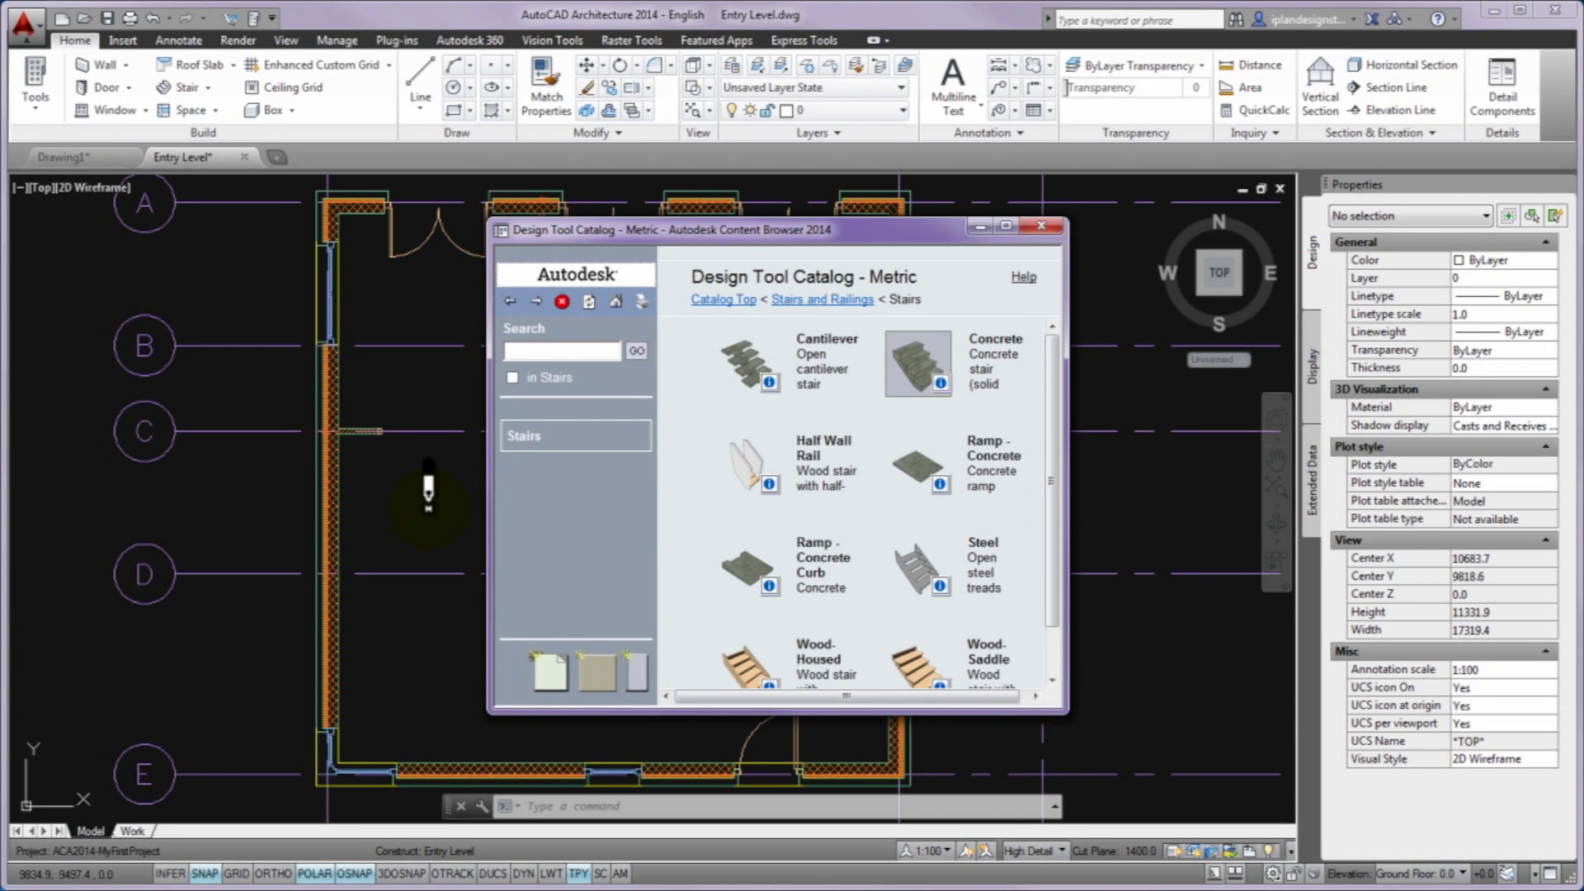
pyautogui.moveTo(428, 488); pyautogui.dragTo(427, 506)
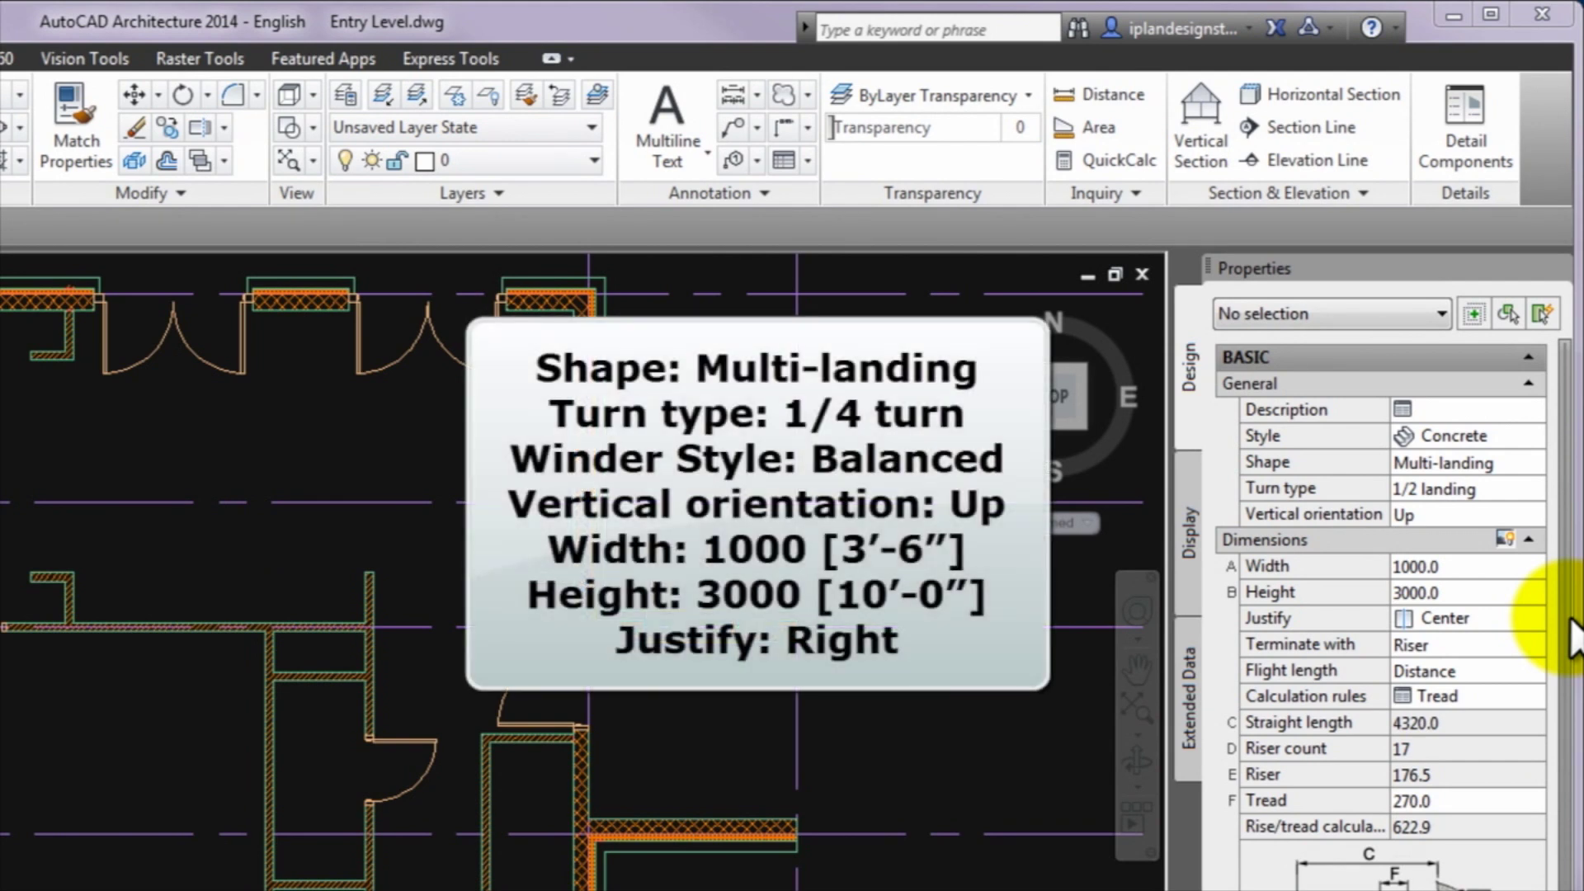
# Step: Set the stair Shape to Multi-landing and Turn type to 1/4 turn, with Balanced winders
pyautogui.click(1509, 460)
pyautogui.click(1510, 459)
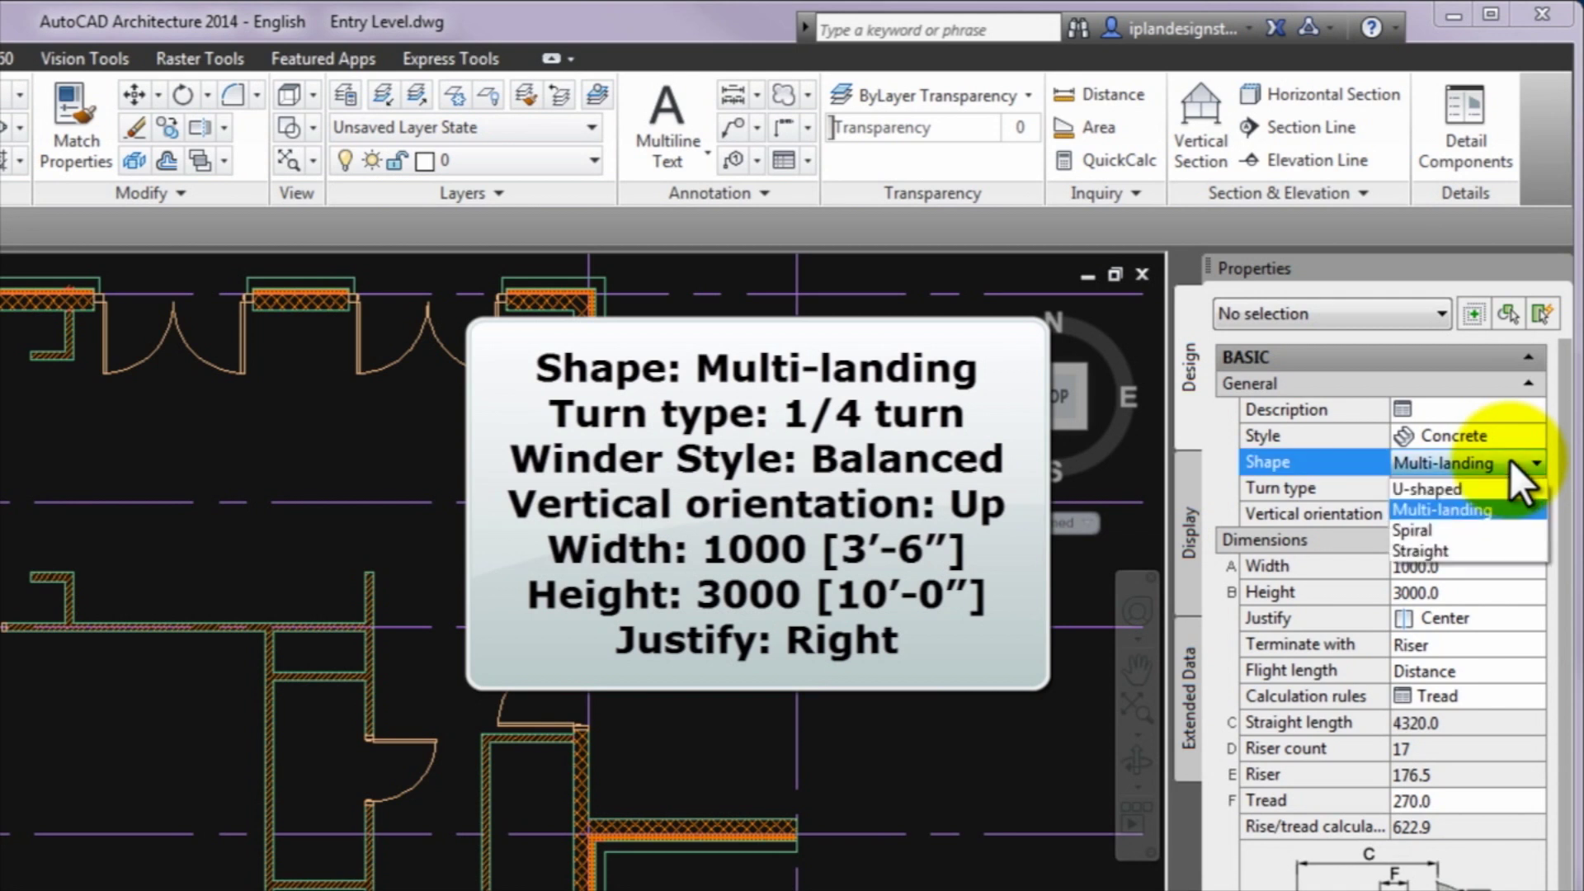
pyautogui.click(1498, 509)
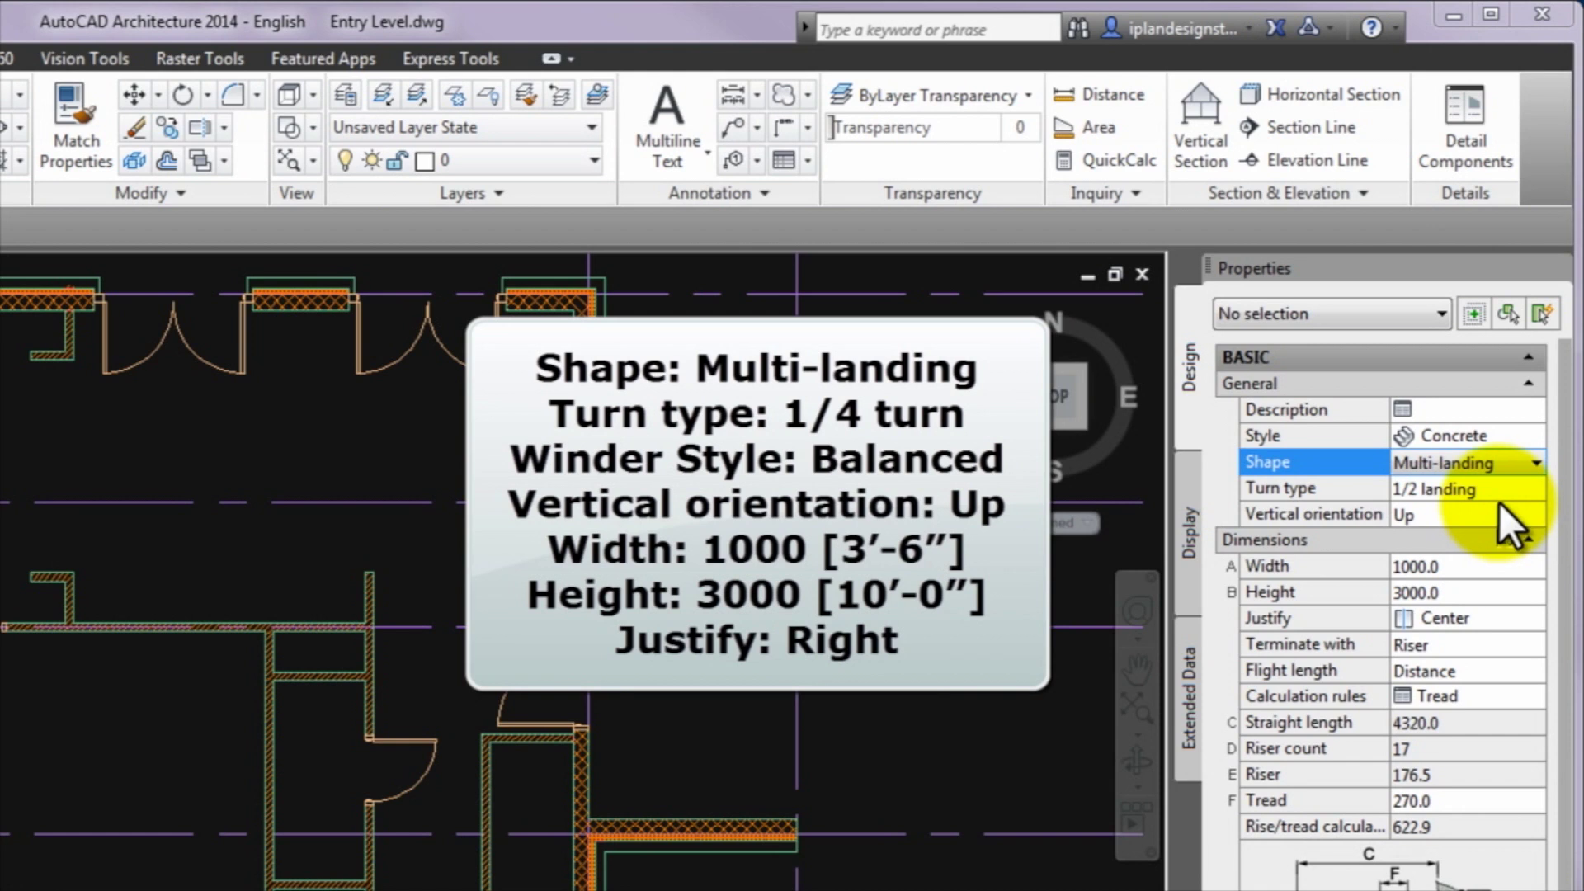
pyautogui.click(1494, 487)
pyautogui.click(1493, 486)
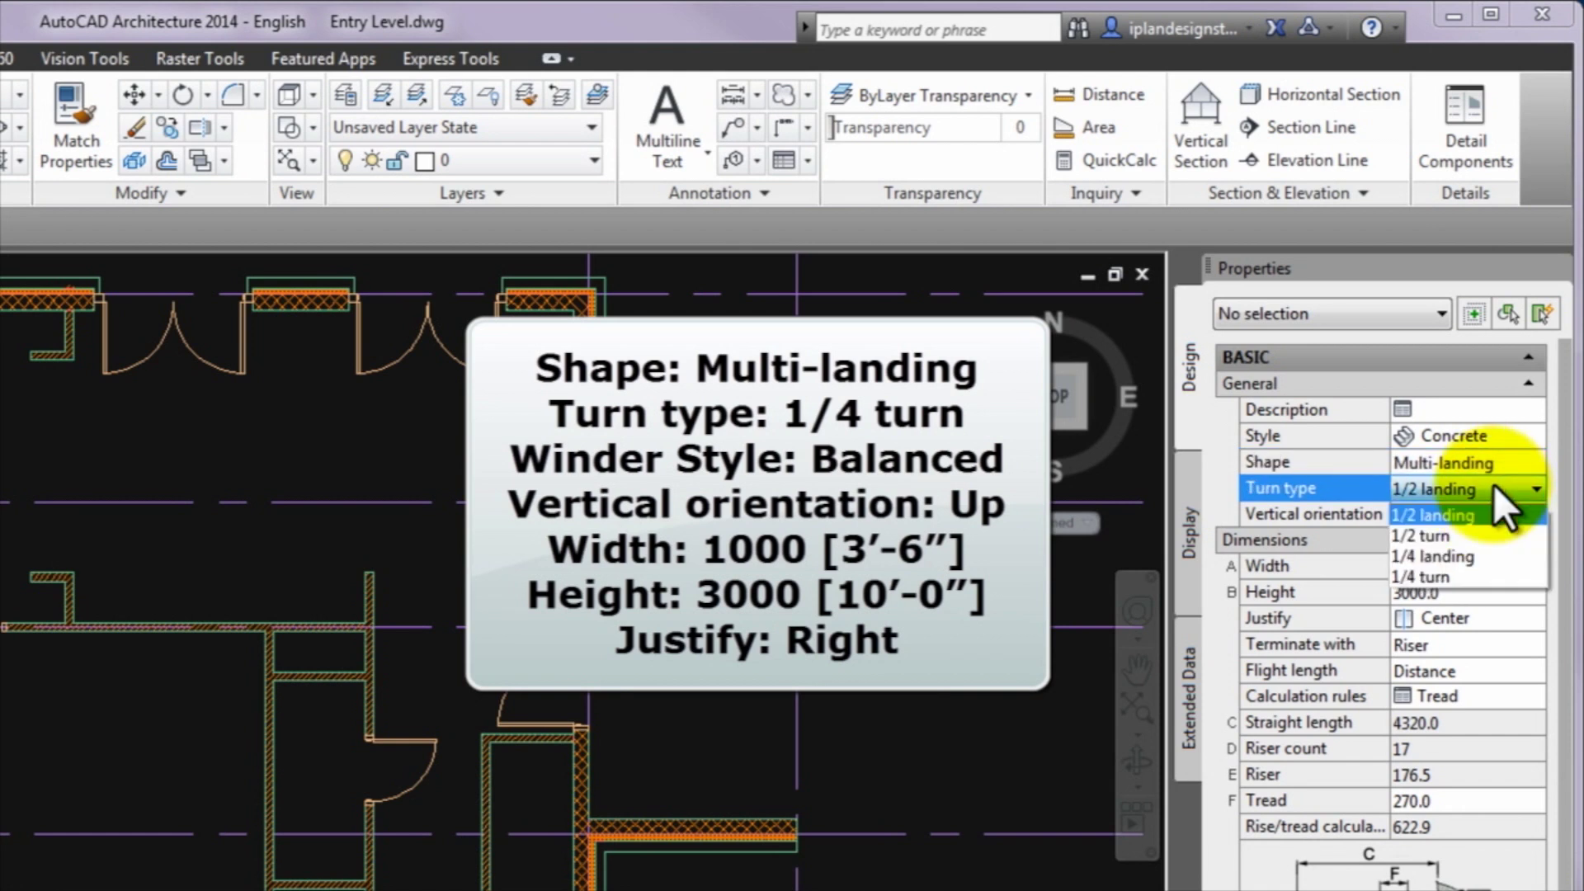
pyautogui.click(1465, 577)
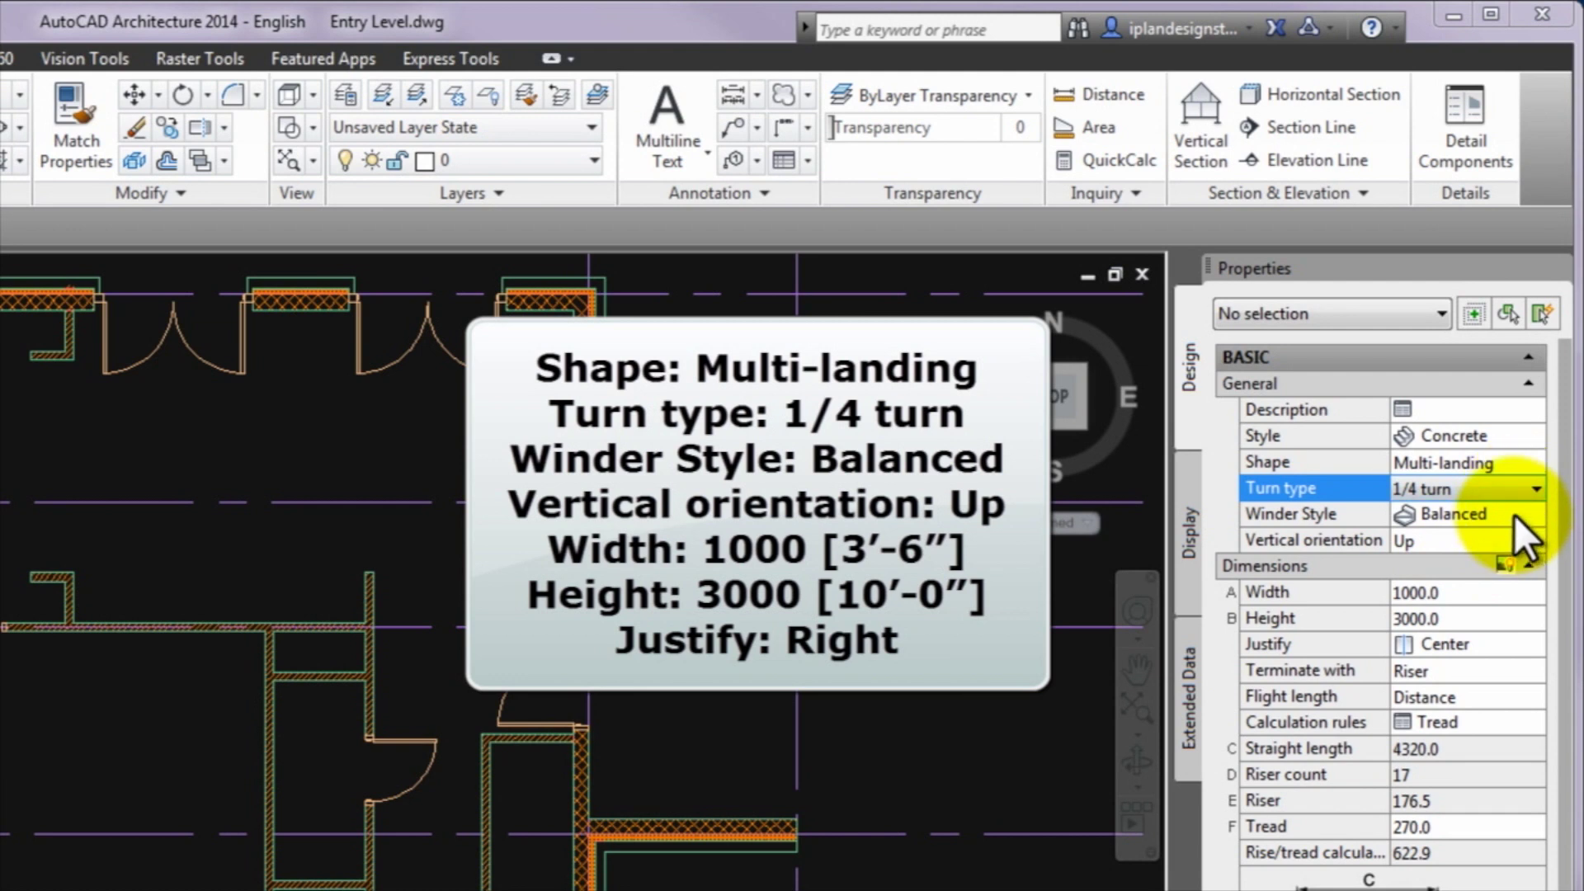
pyautogui.click(1455, 537)
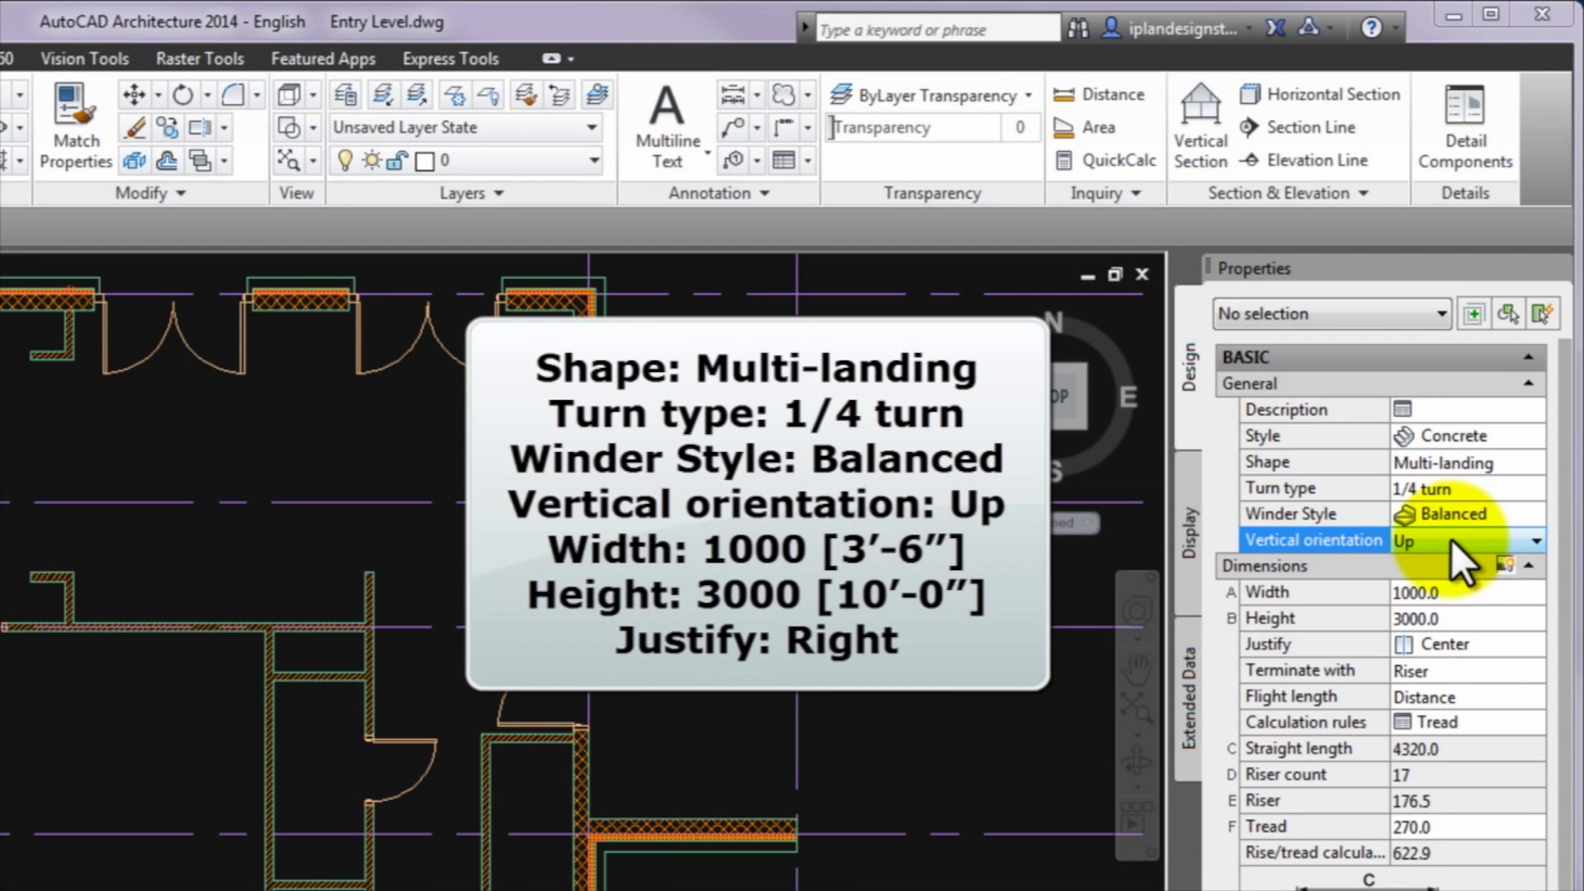
# Step: Give the stair Width 1000 and Height 3000, and set Justify to Right
pyautogui.click(1464, 592)
pyautogui.write('1000')
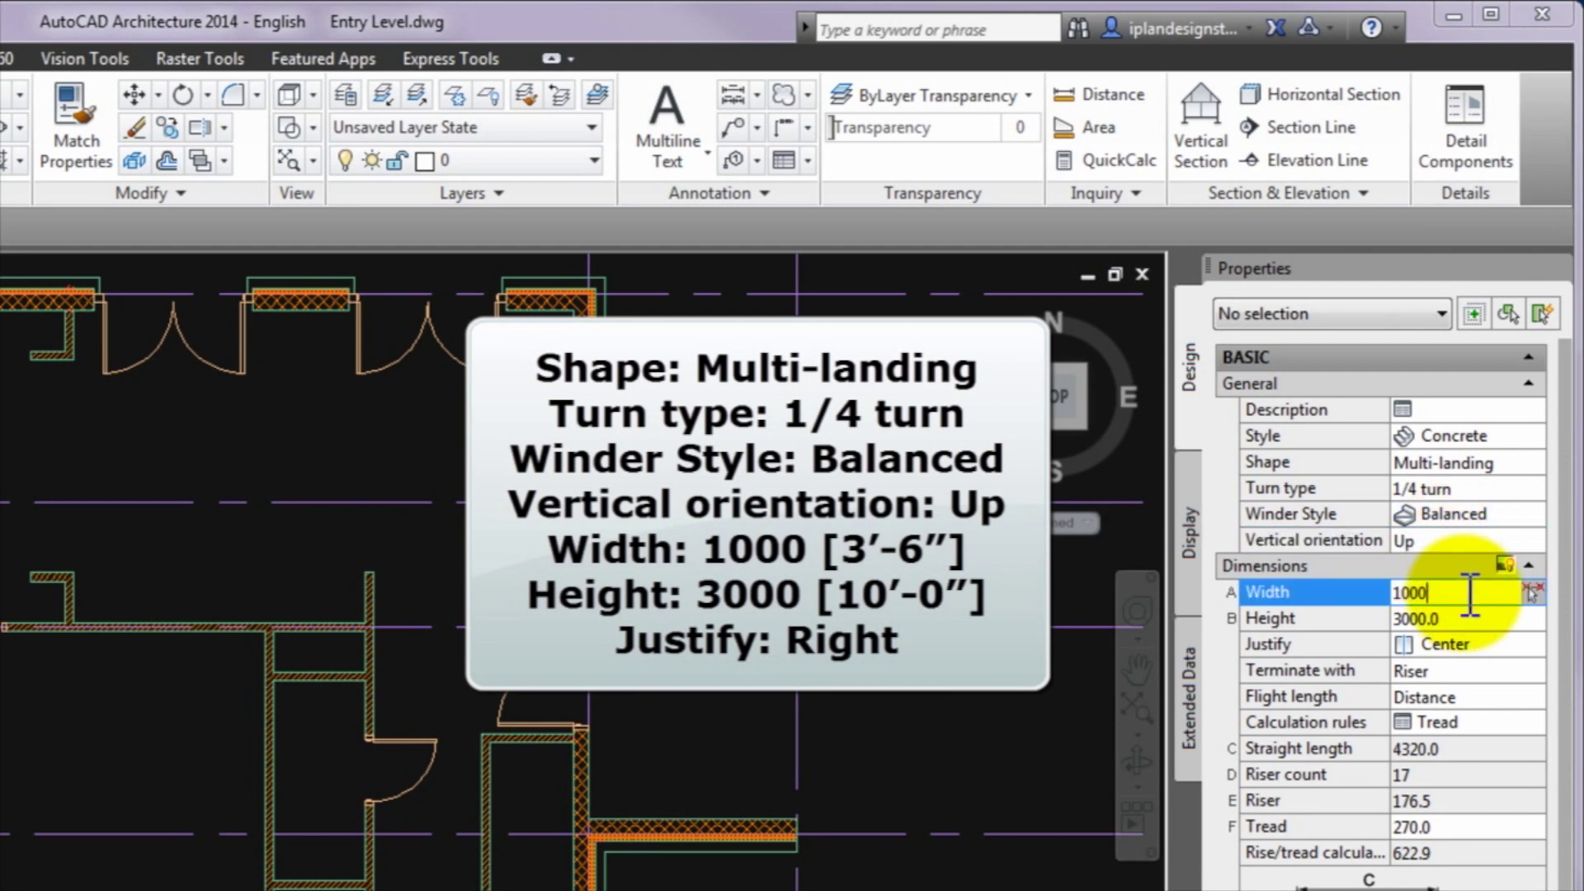
pyautogui.click(1457, 618)
pyautogui.write('3000')
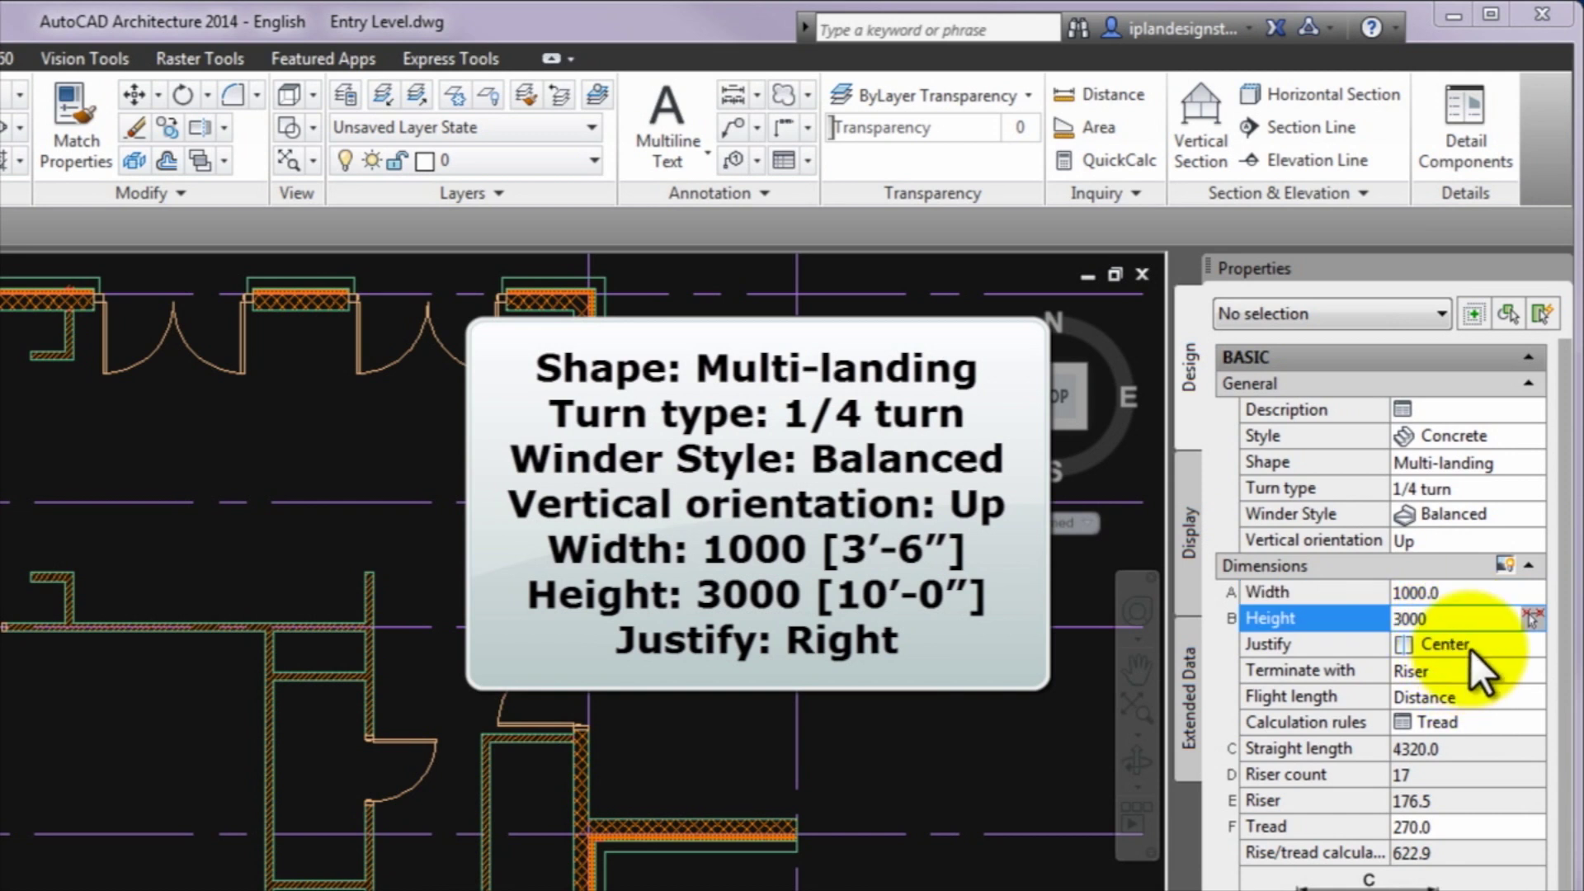
pyautogui.click(1470, 649)
pyautogui.click(1482, 645)
pyautogui.click(1462, 724)
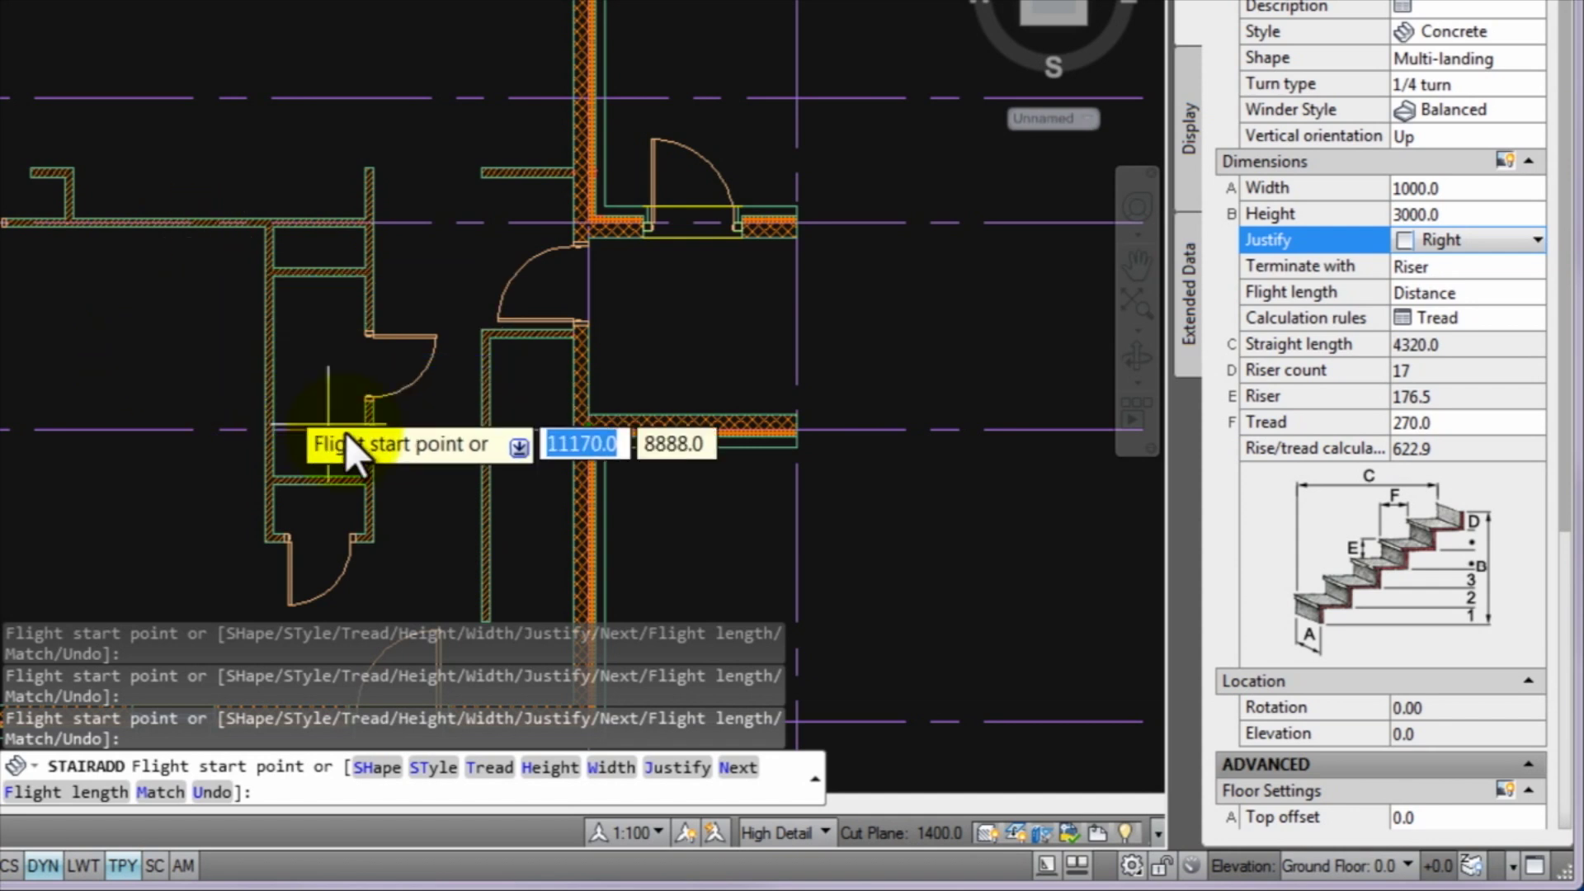
pyautogui.moveTo(459, 484); pyautogui.dragTo(389, 141, button='middle')
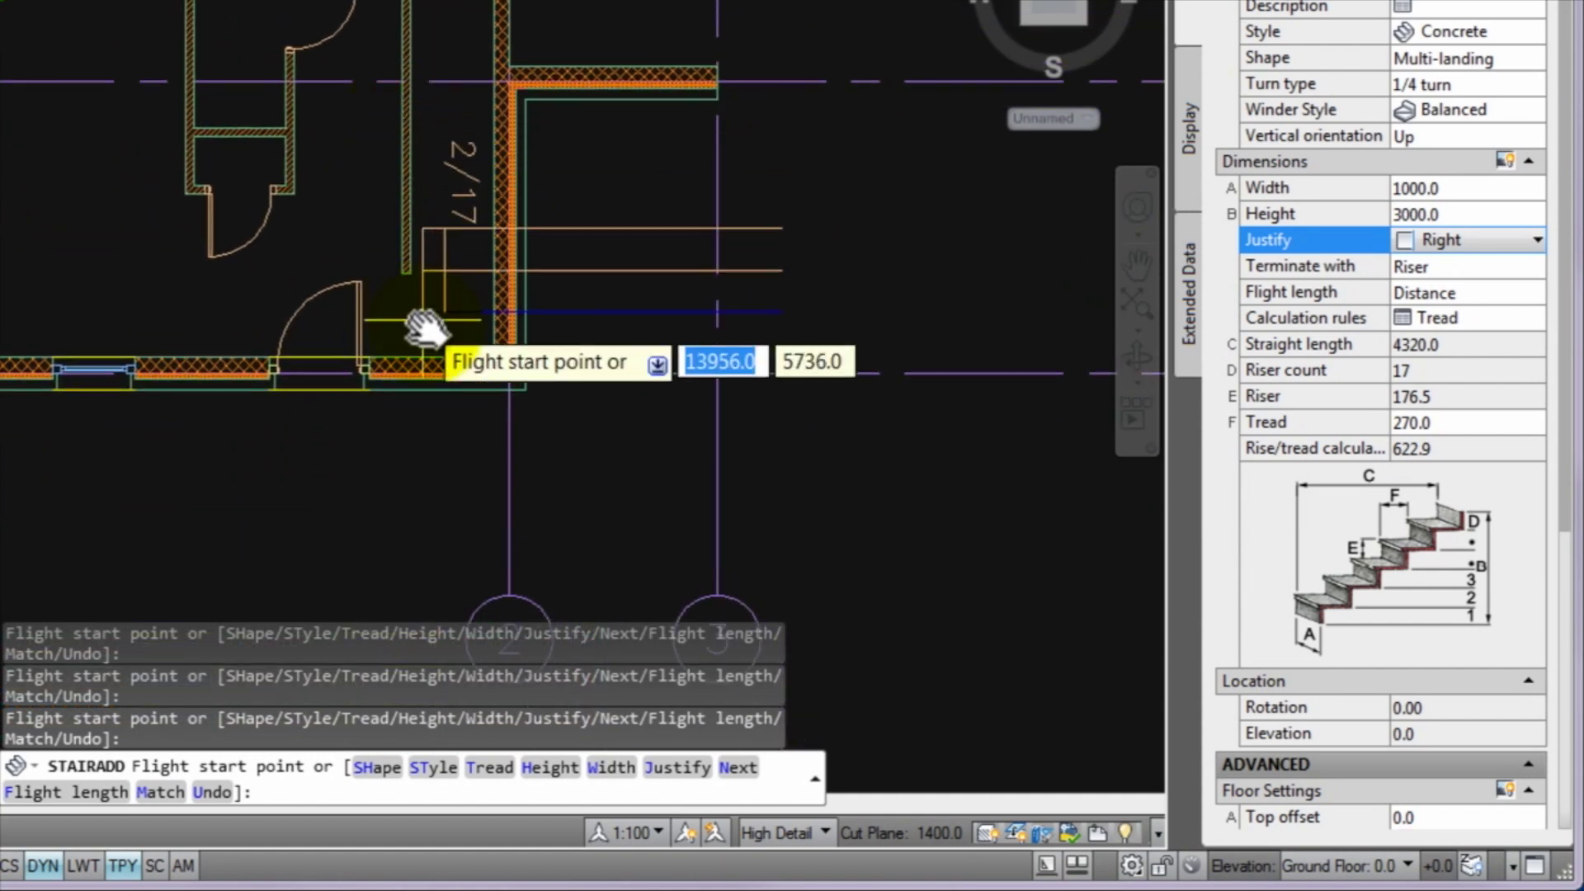
pyautogui.scroll(2, 453, 318)
pyautogui.moveTo(453, 318); pyautogui.dragTo(319, 343, button='middle')
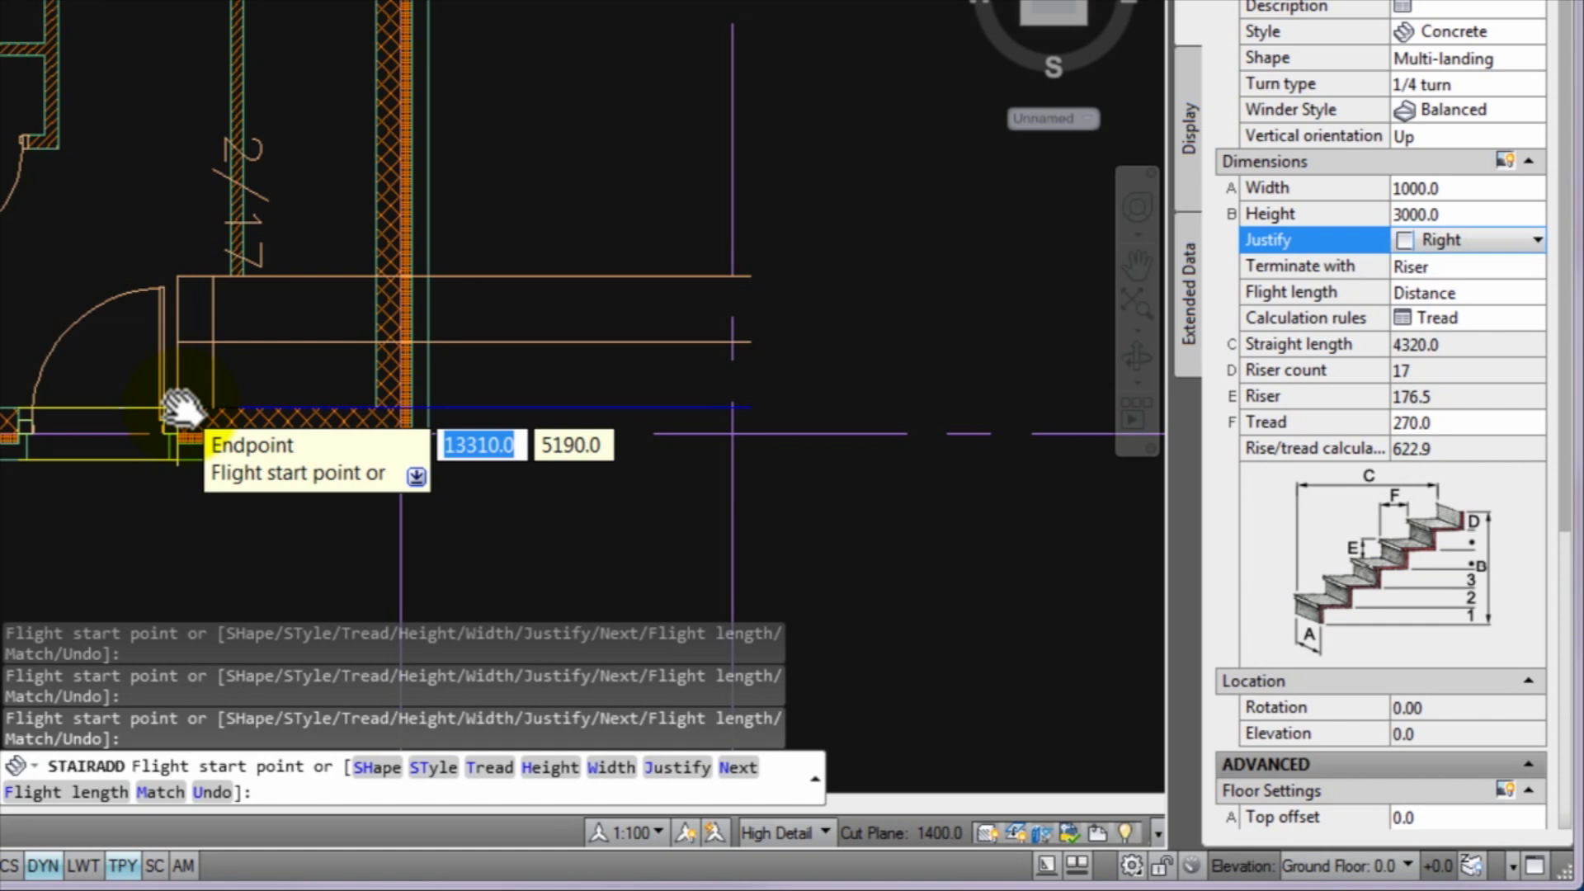
pyautogui.scroll(2, 183, 406)
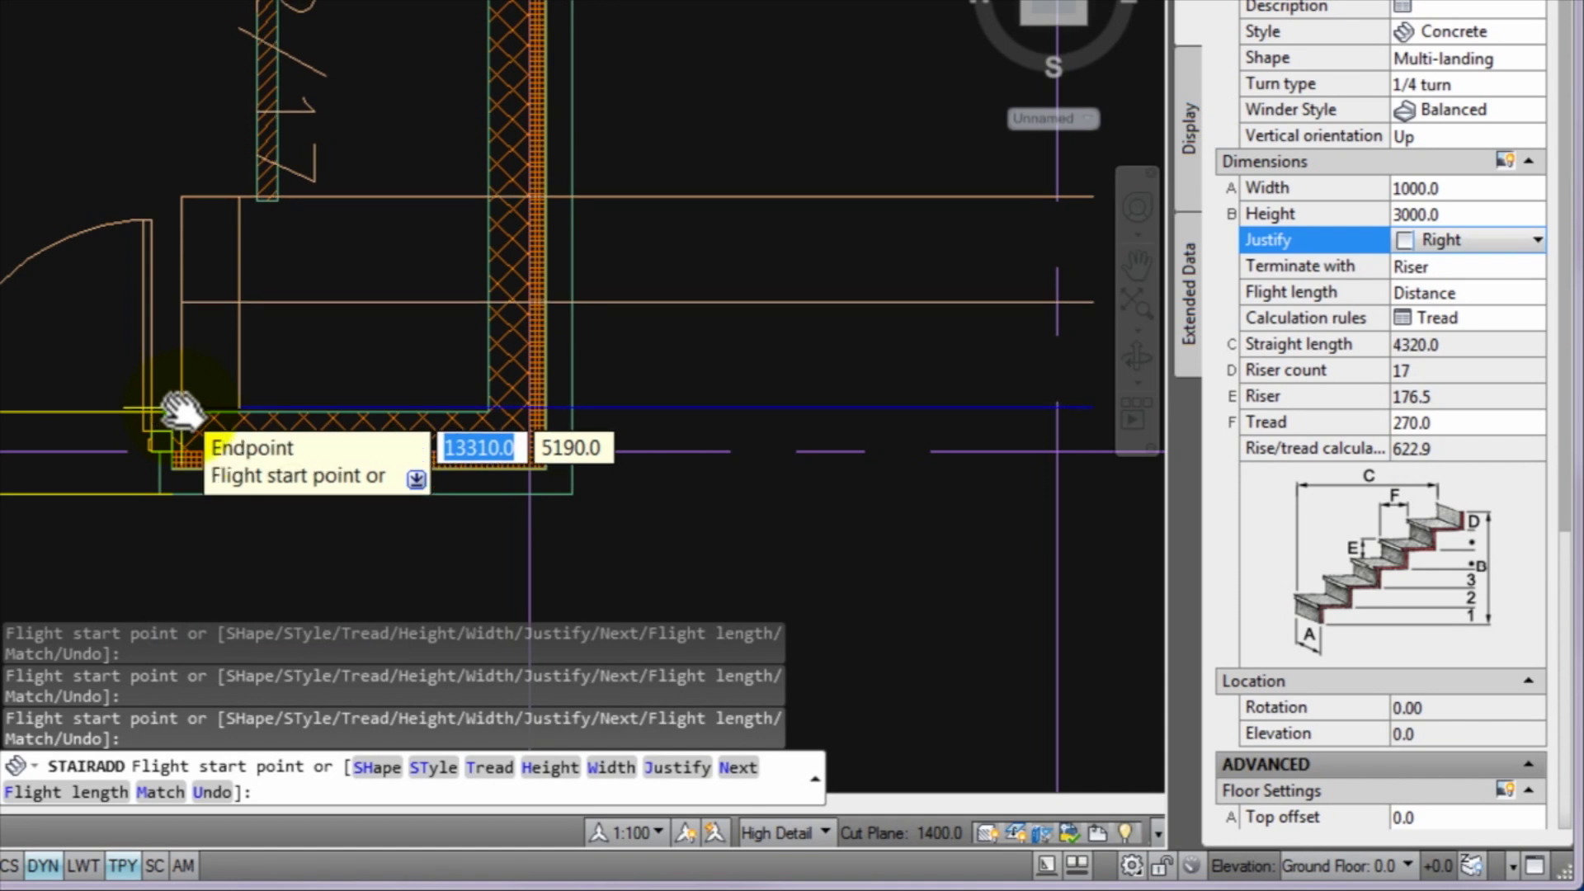
# Step: Start the stair at the wall corner with a 1300-long first flight
pyautogui.click(177, 409)
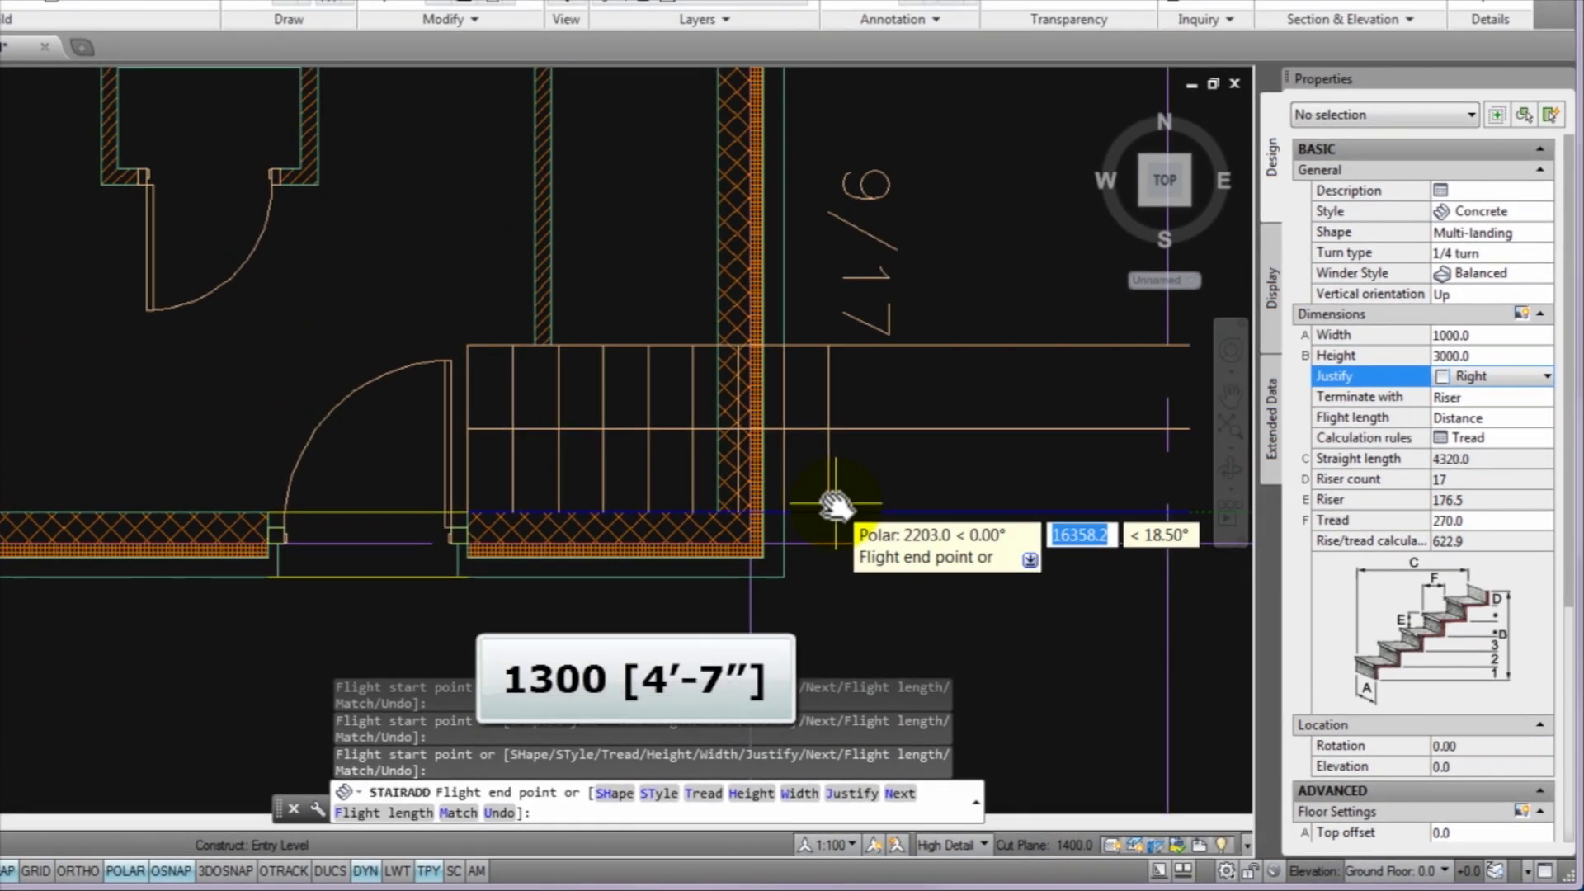
pyautogui.write('1')
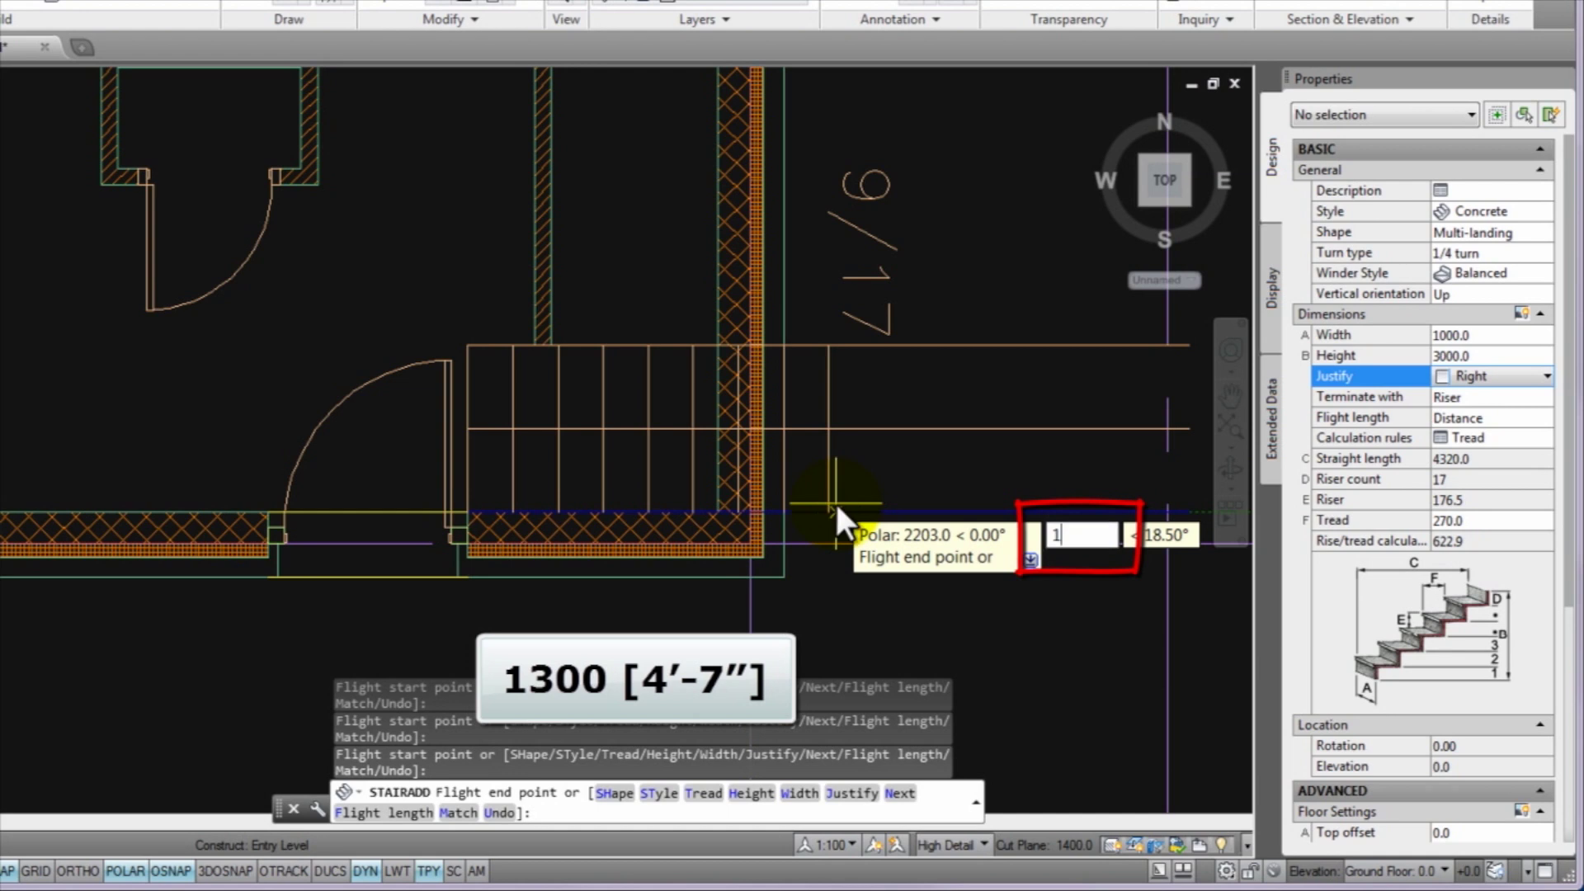
pyautogui.write('300')
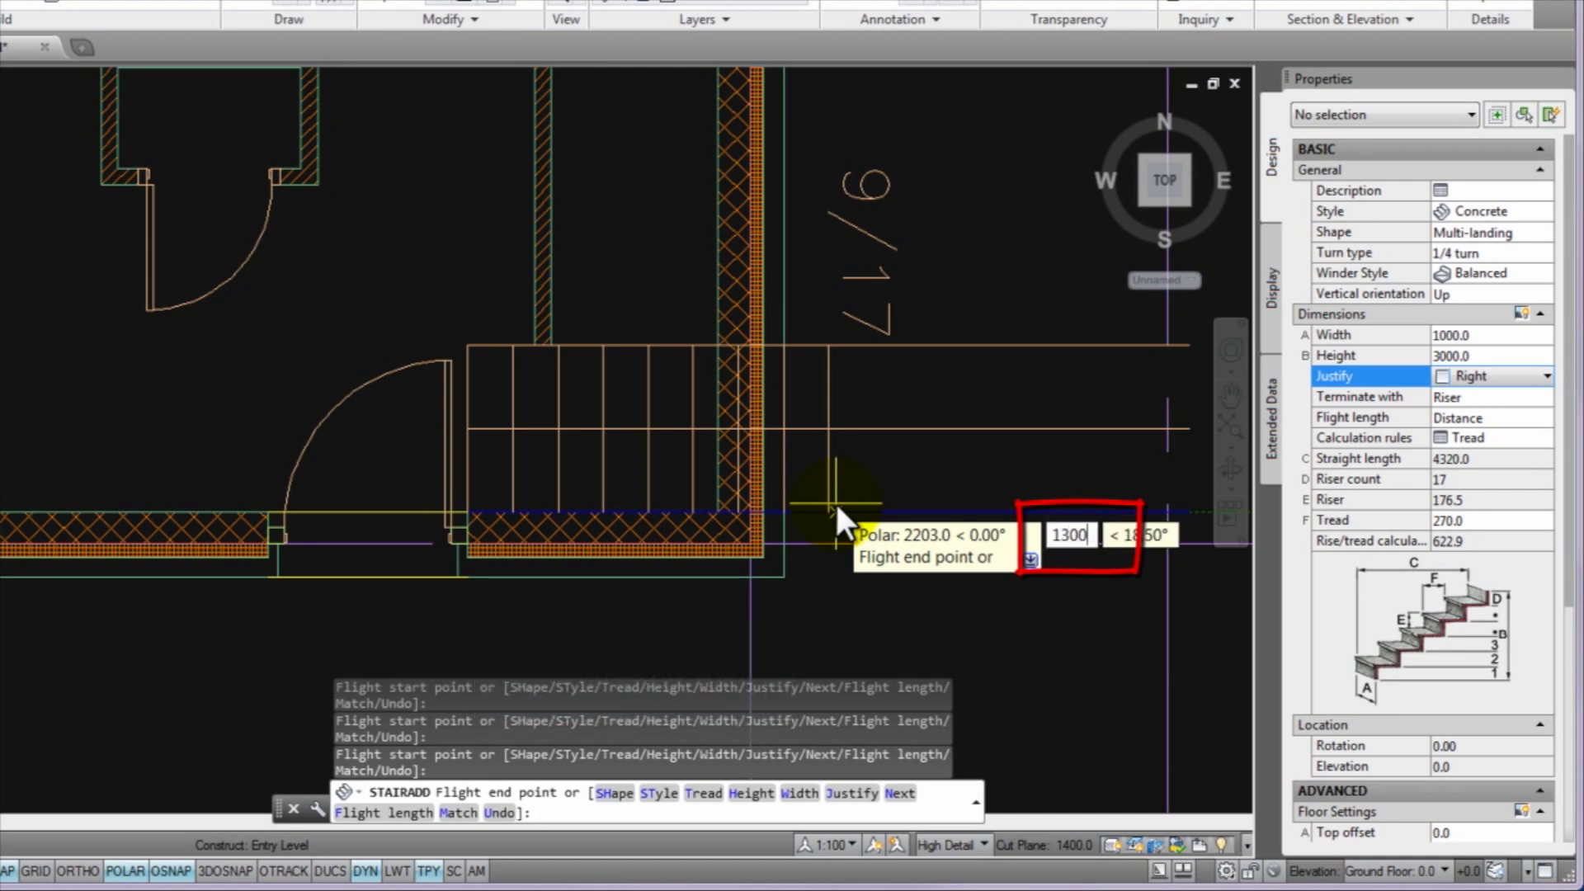
pyautogui.press('Return')
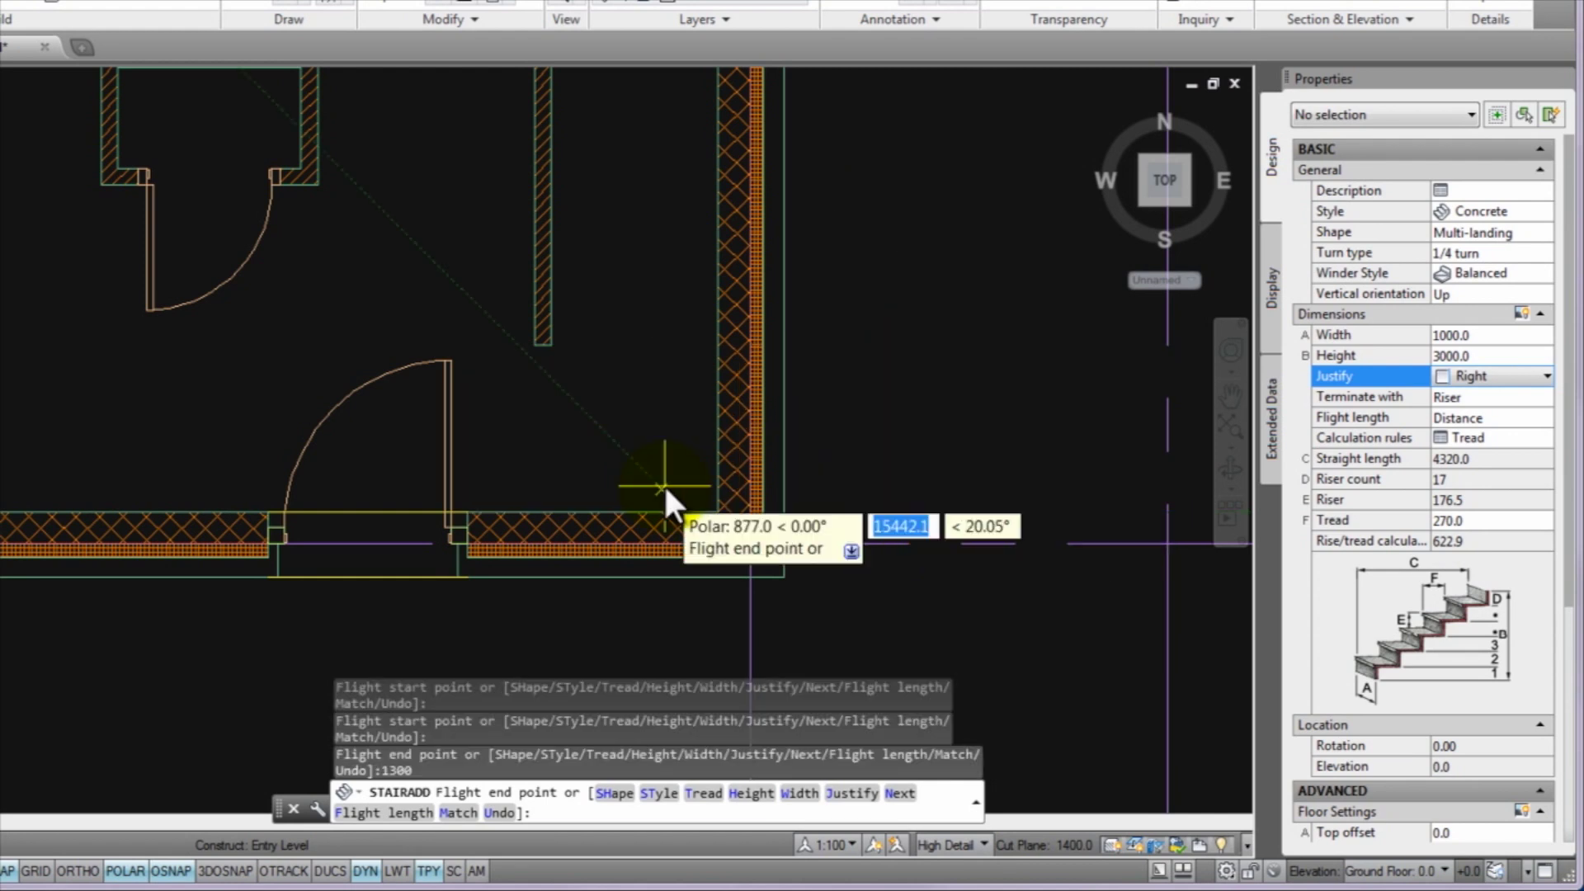
# Step: Follow the wall upward and pick the end point of the second flight
pyautogui.moveTo(680, 243); pyautogui.dragTo(676, 402, button='middle')
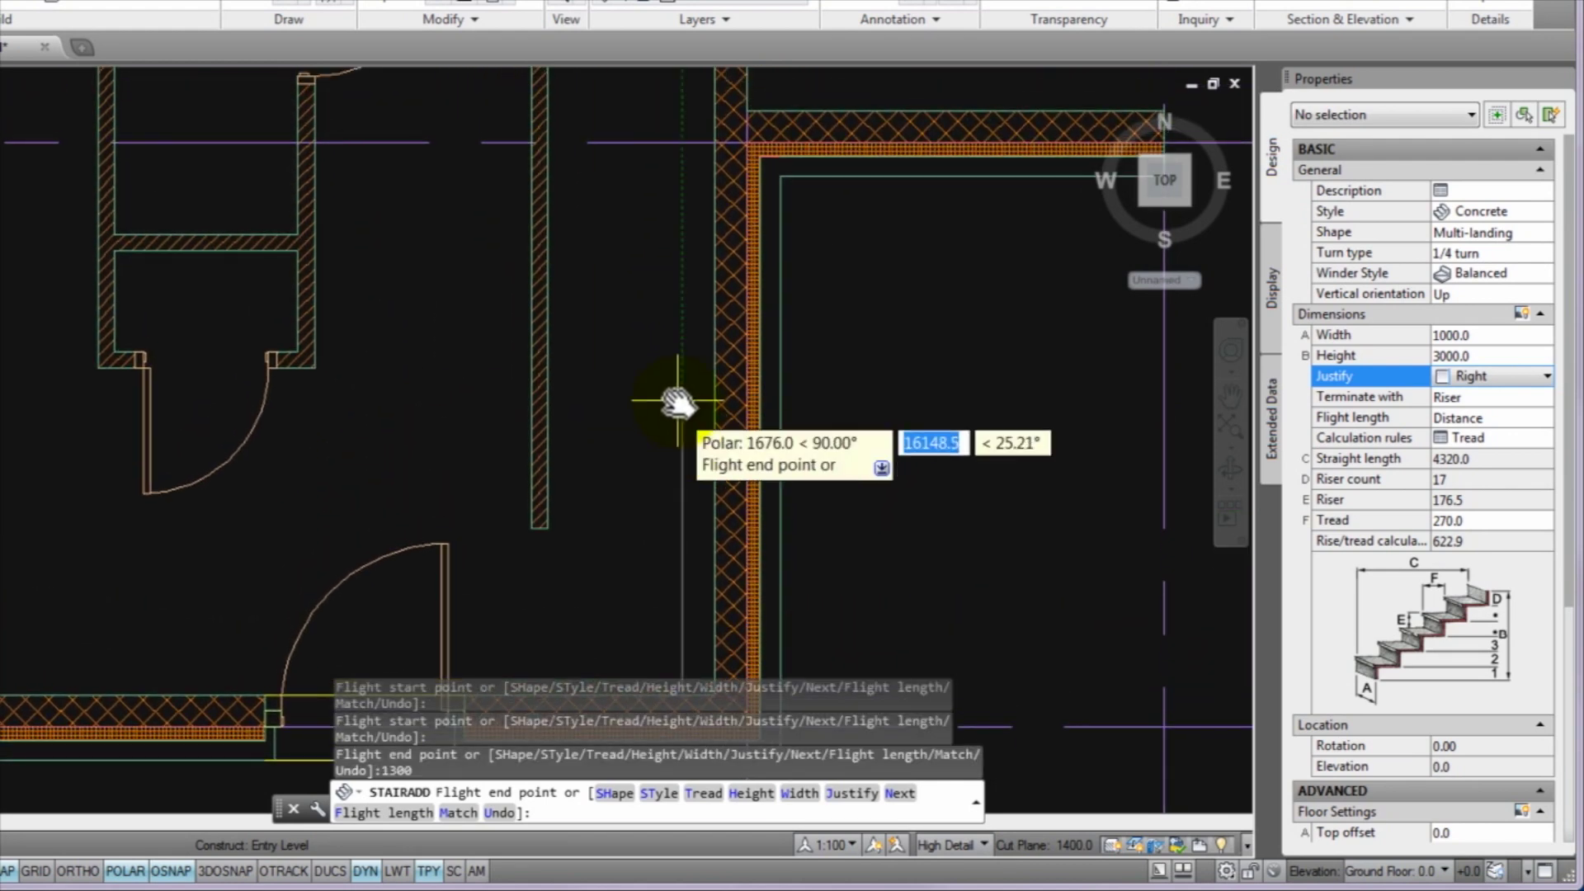
pyautogui.scroll(-2, 660, 255)
pyautogui.moveTo(661, 255); pyautogui.dragTo(674, 307, button='middle')
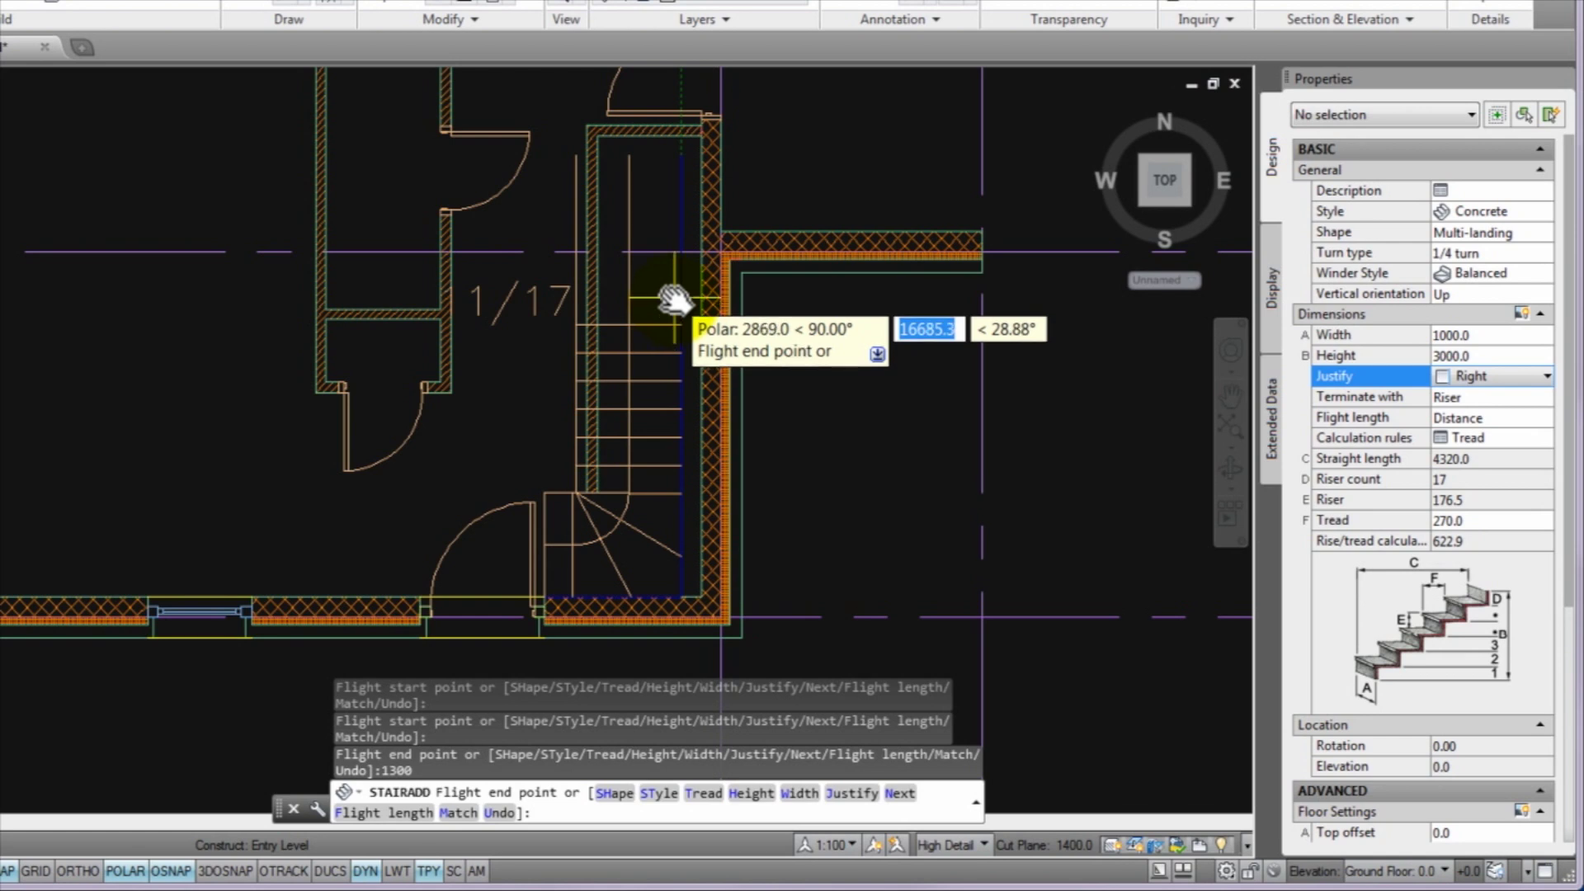
pyautogui.scroll(-3, 675, 299)
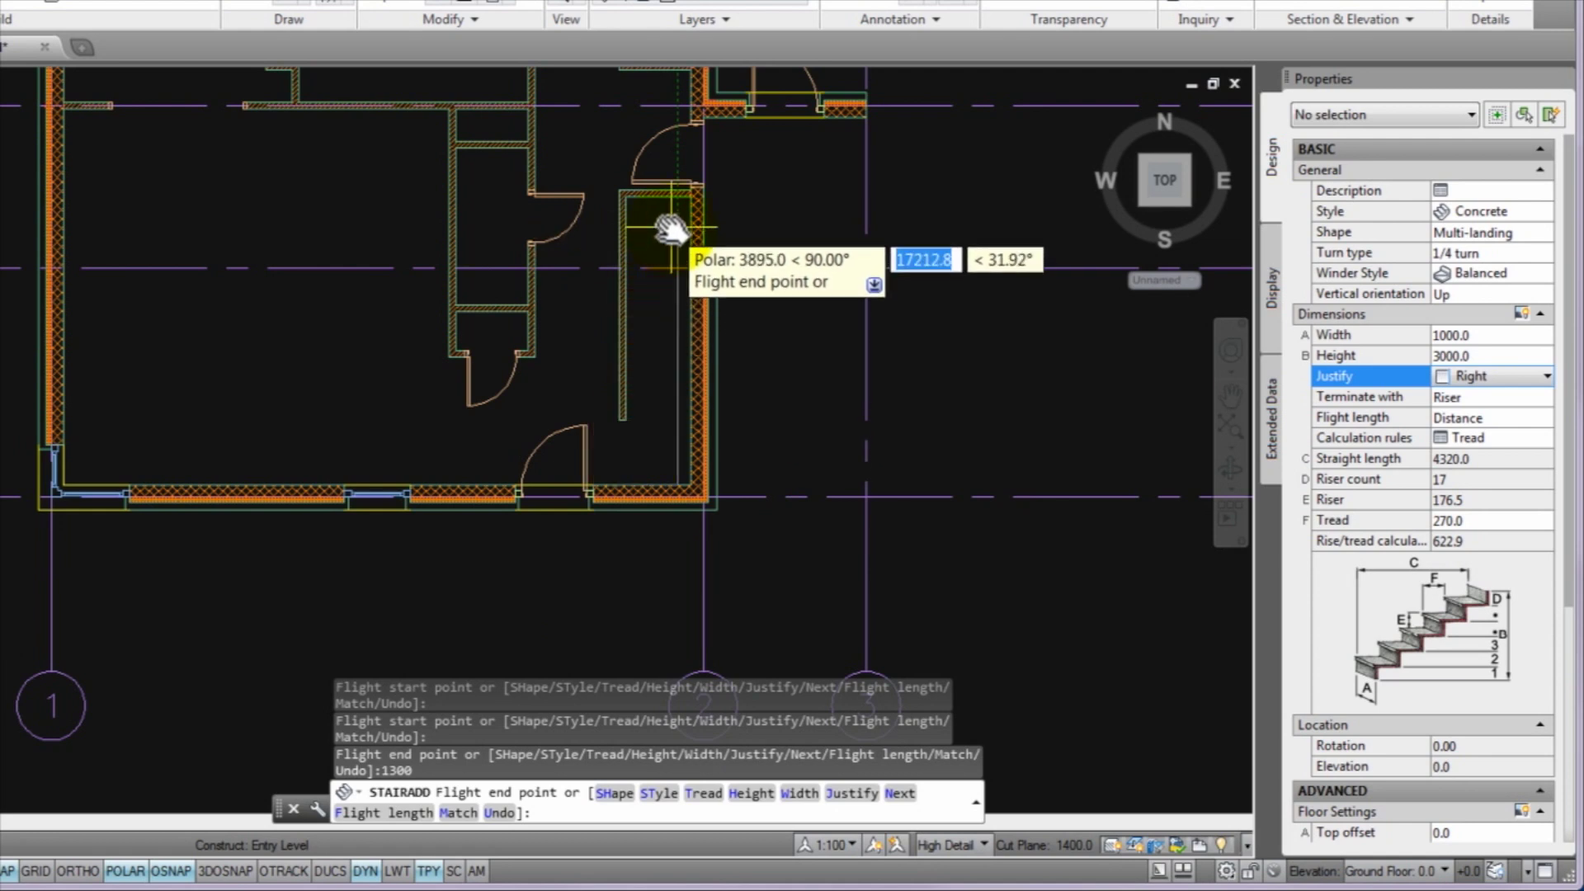
pyautogui.click(672, 155)
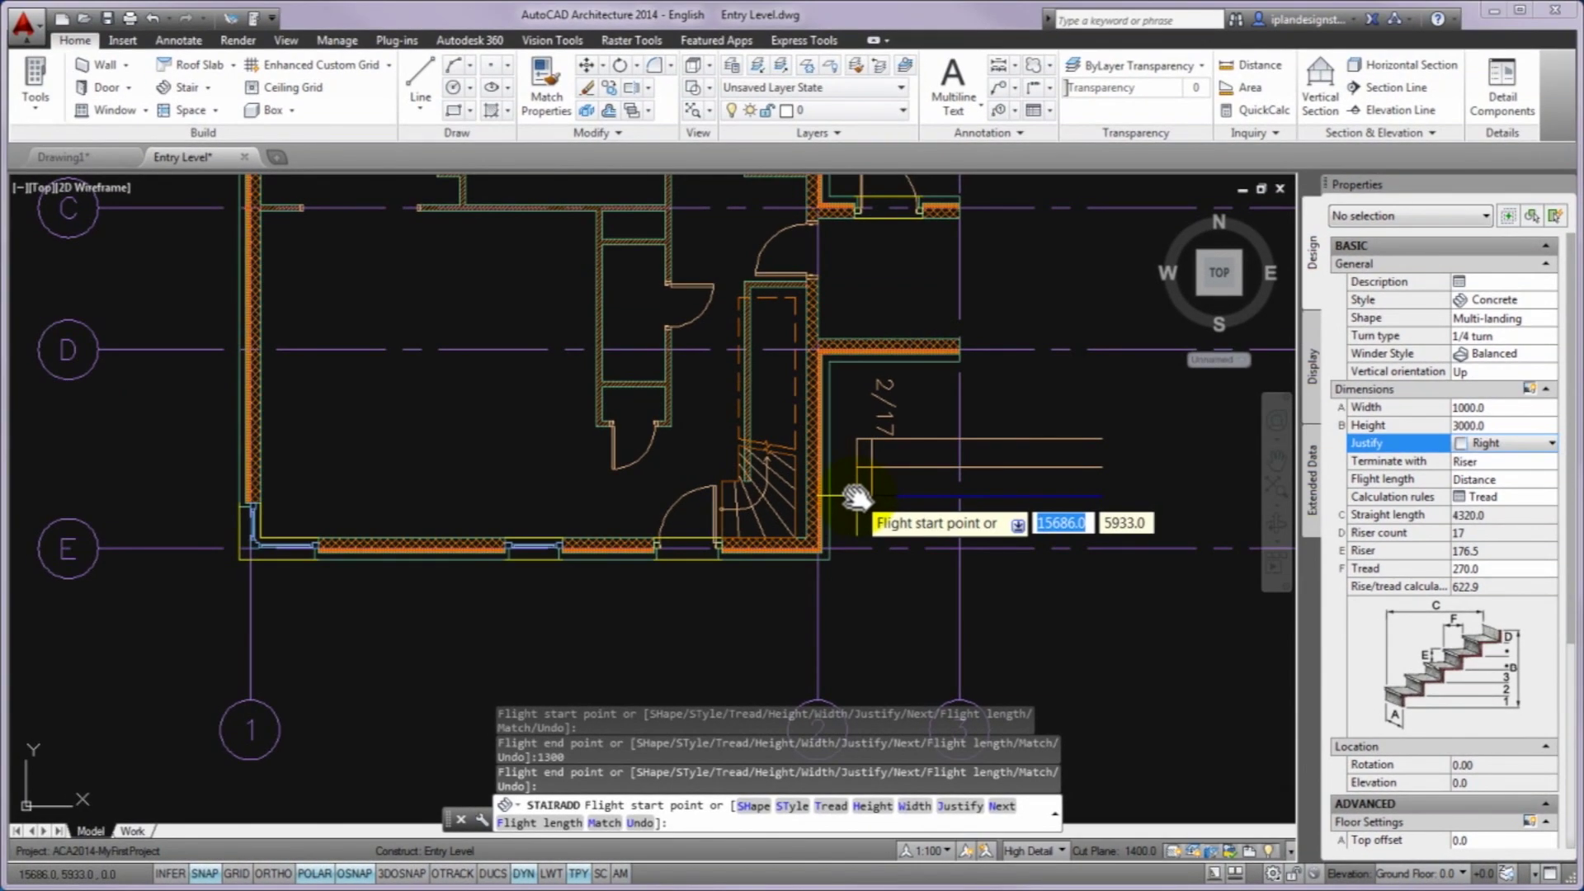
# Step: End STAIRADD, leaving the quarter-turn stair placed in the wall corner
pyautogui.press('Return')
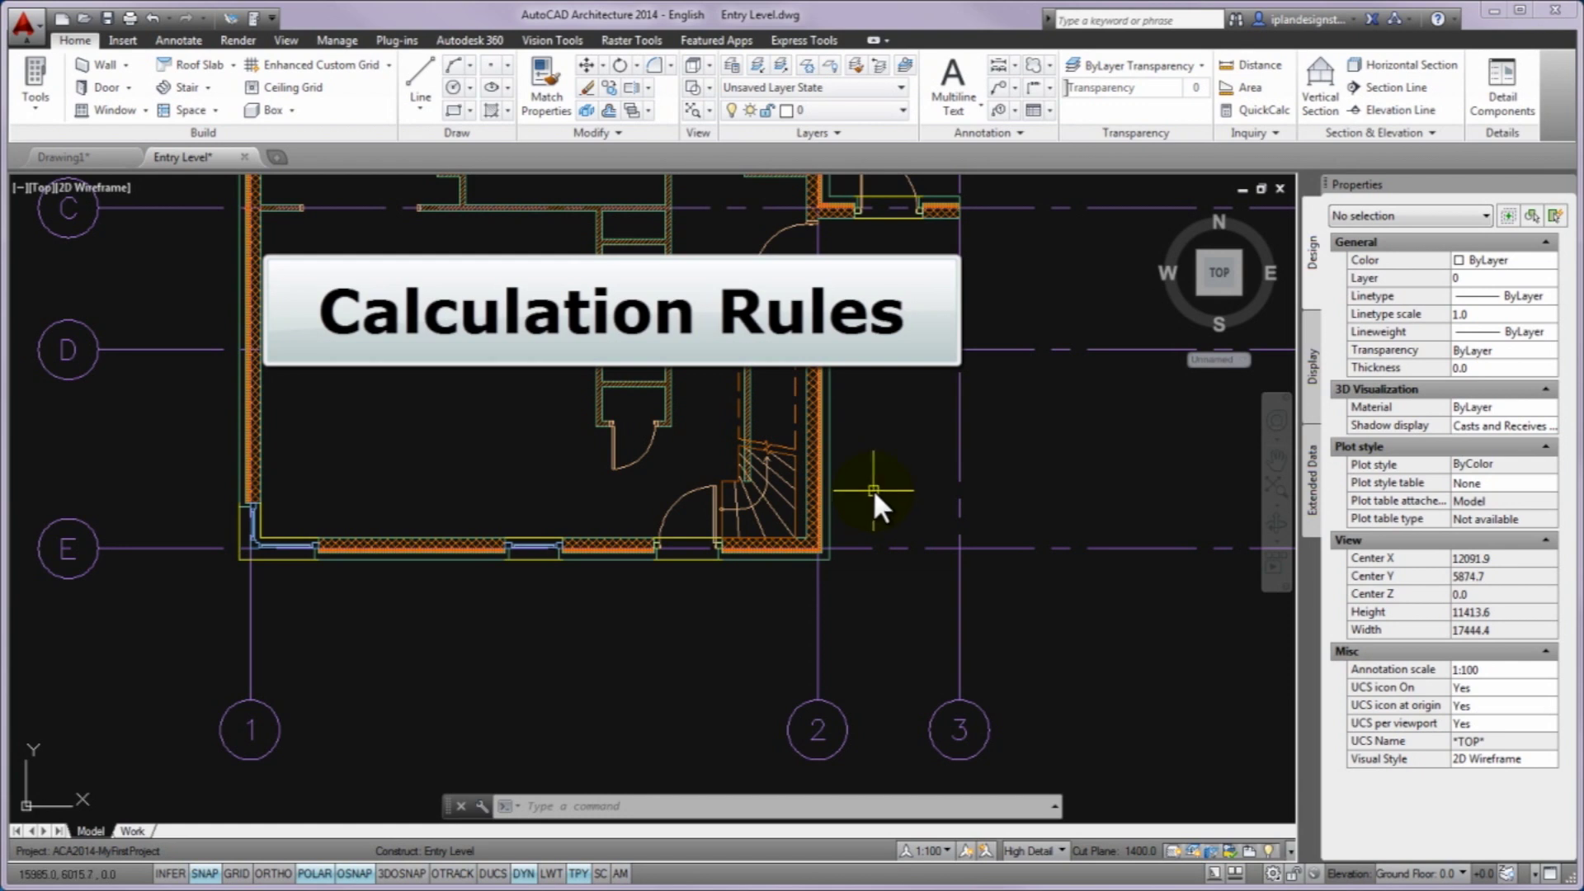
# Step: Select the stair and set its Calculation Rules to Riser Count 18 and Tread 280
pyautogui.click(785, 483)
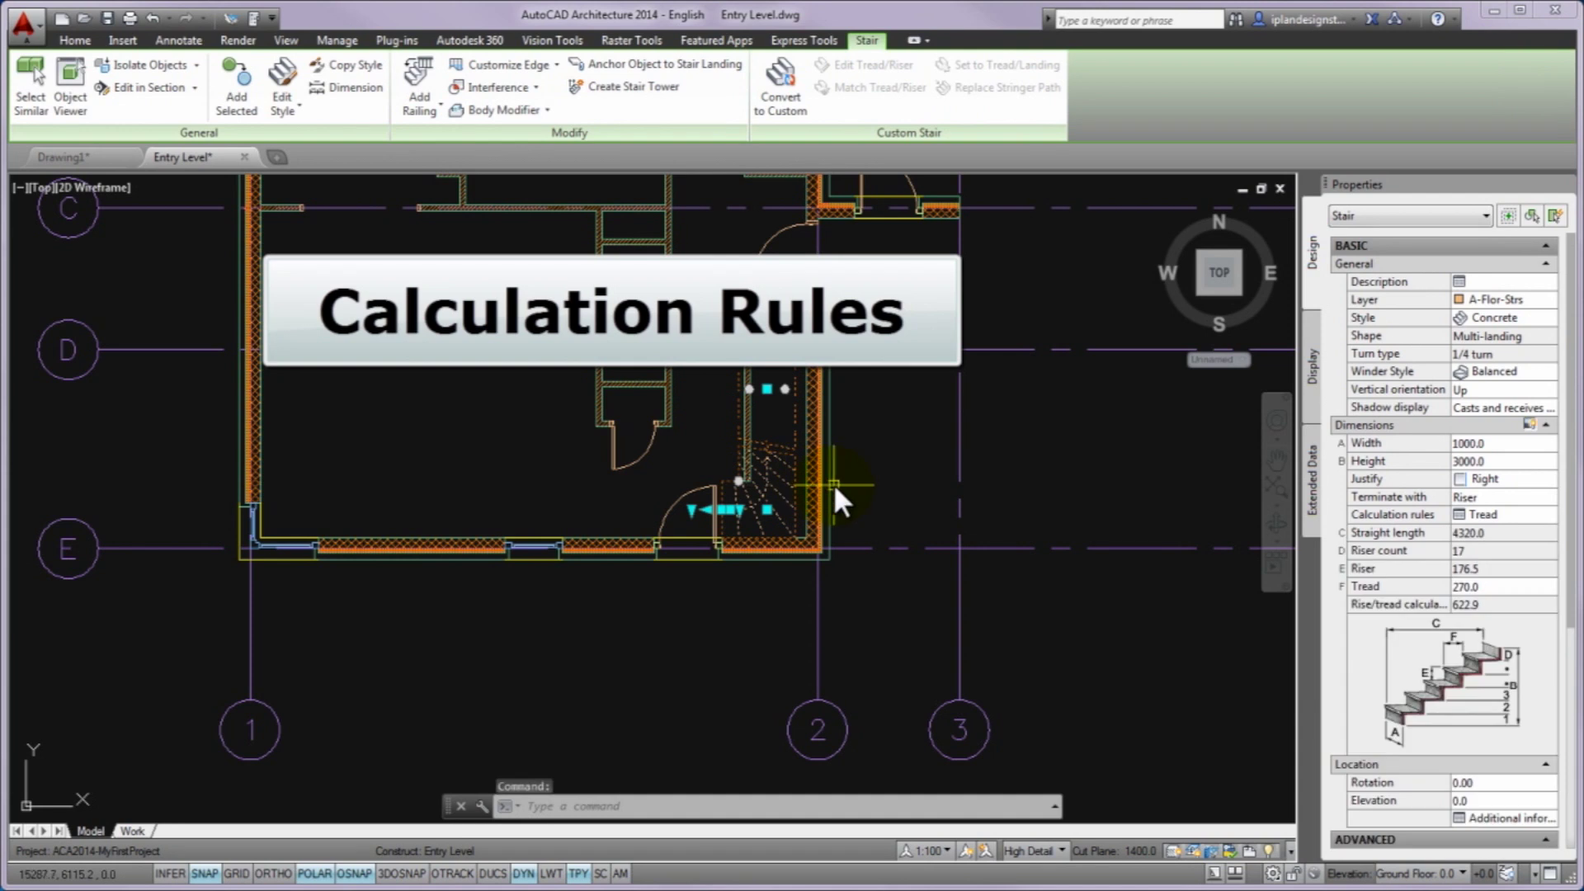
pyautogui.scroll(3, 833, 483)
pyautogui.moveTo(845, 471); pyautogui.dragTo(903, 575, button='middle')
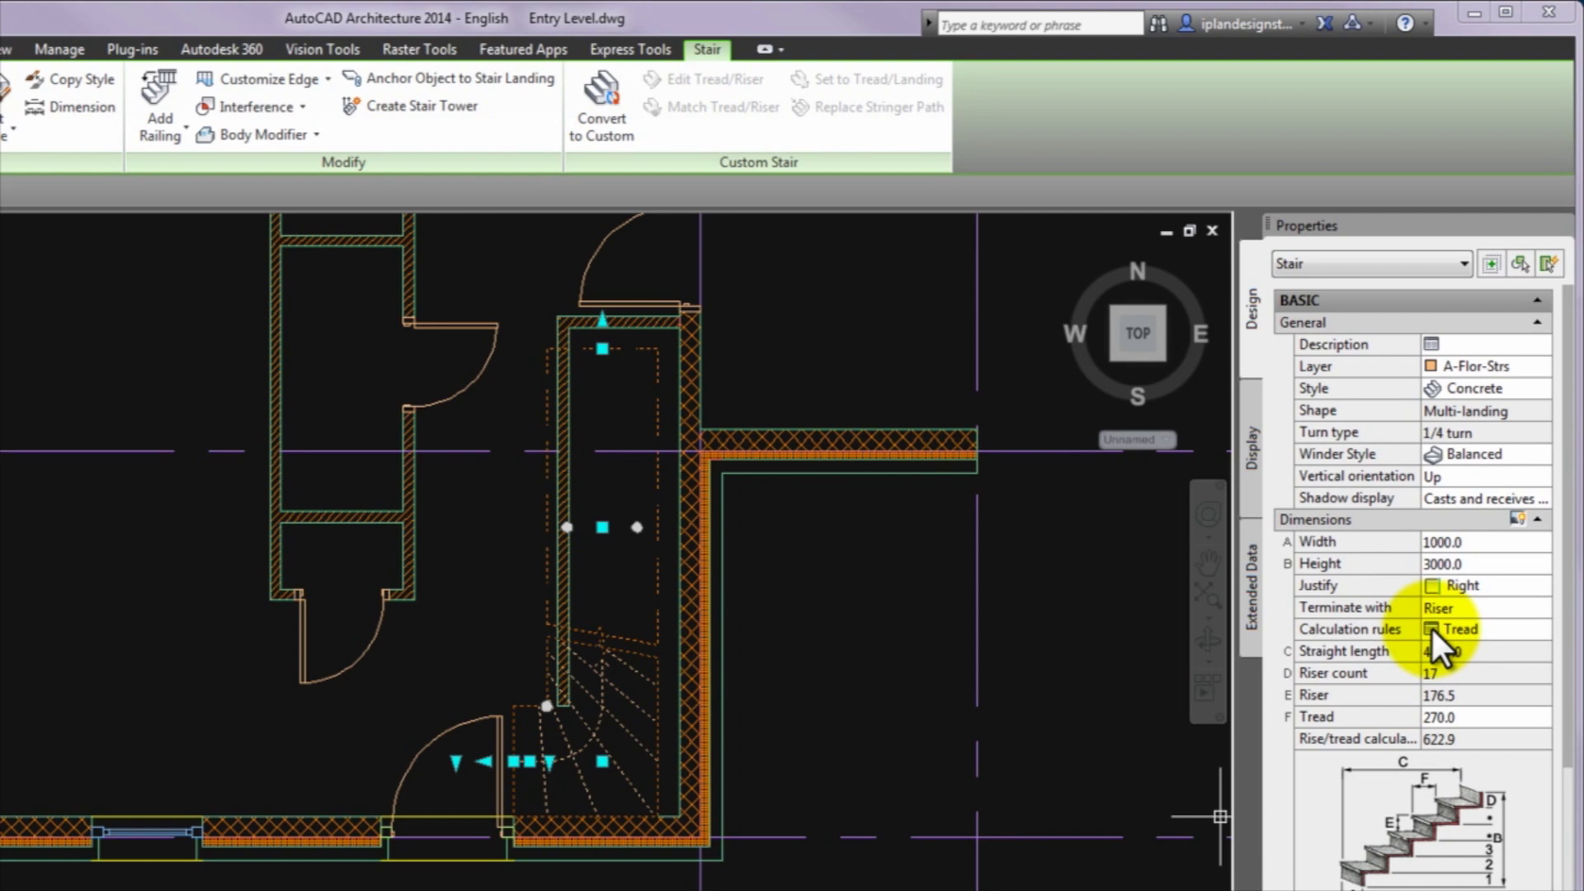
pyautogui.click(1430, 625)
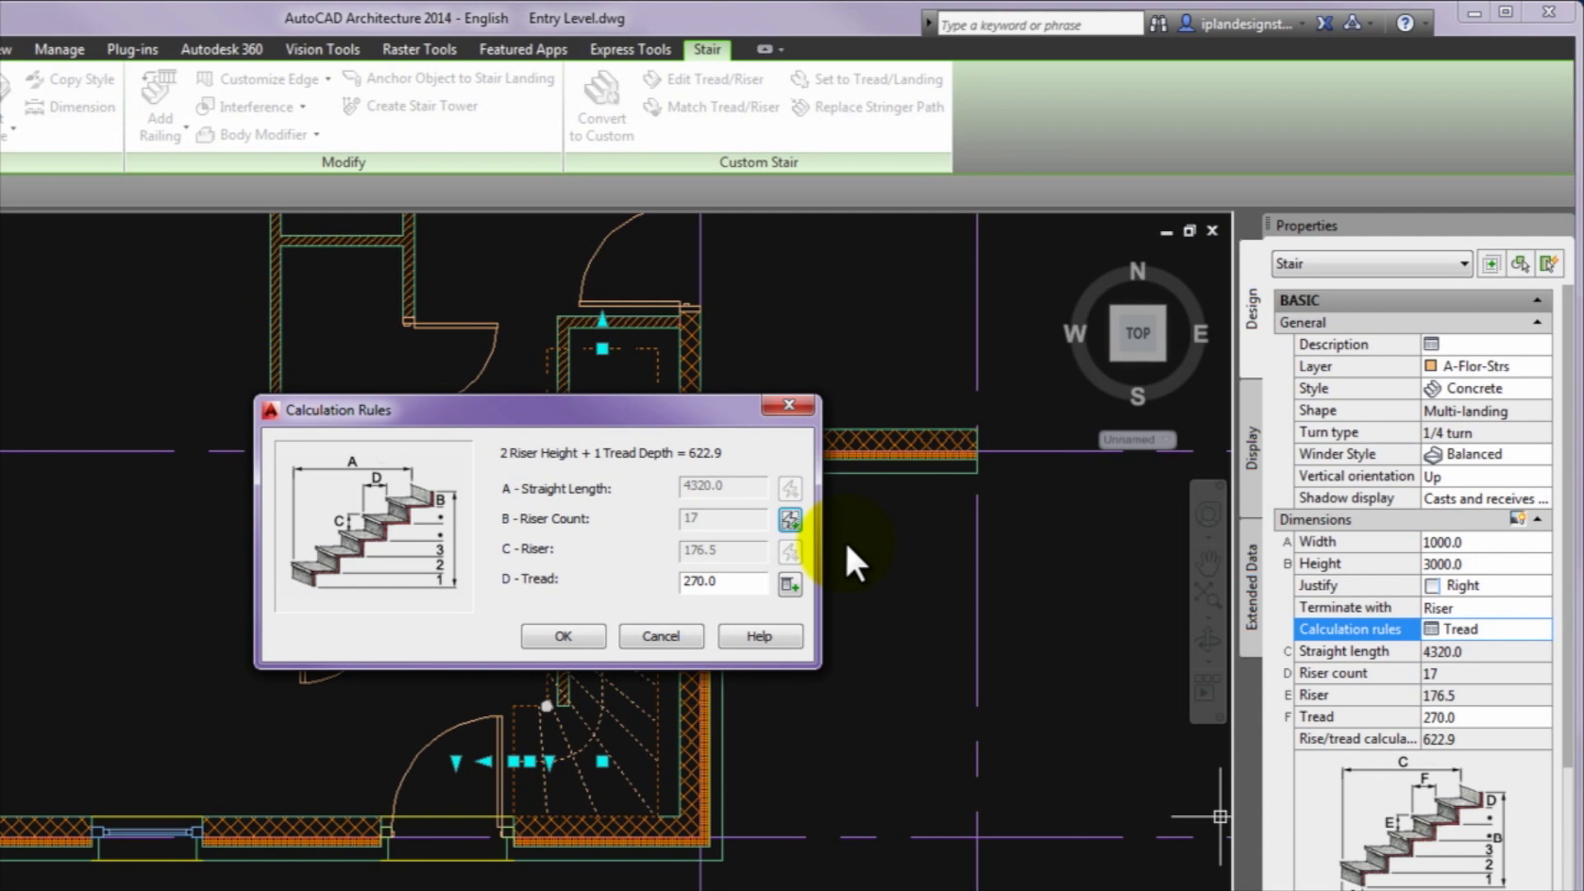
pyautogui.click(788, 517)
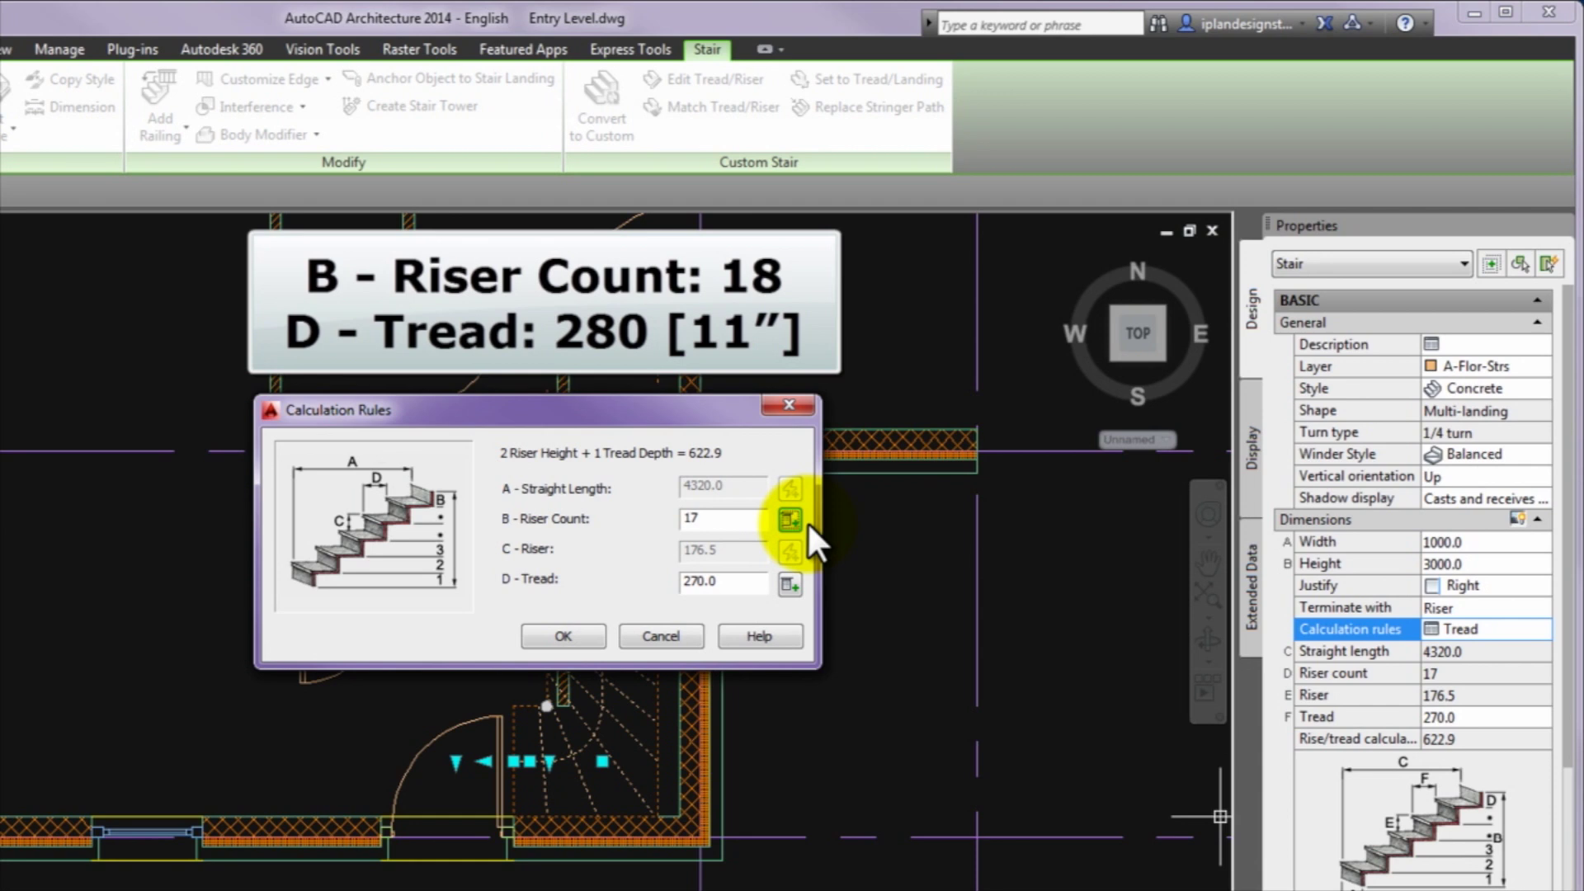
pyautogui.doubleClick(729, 519)
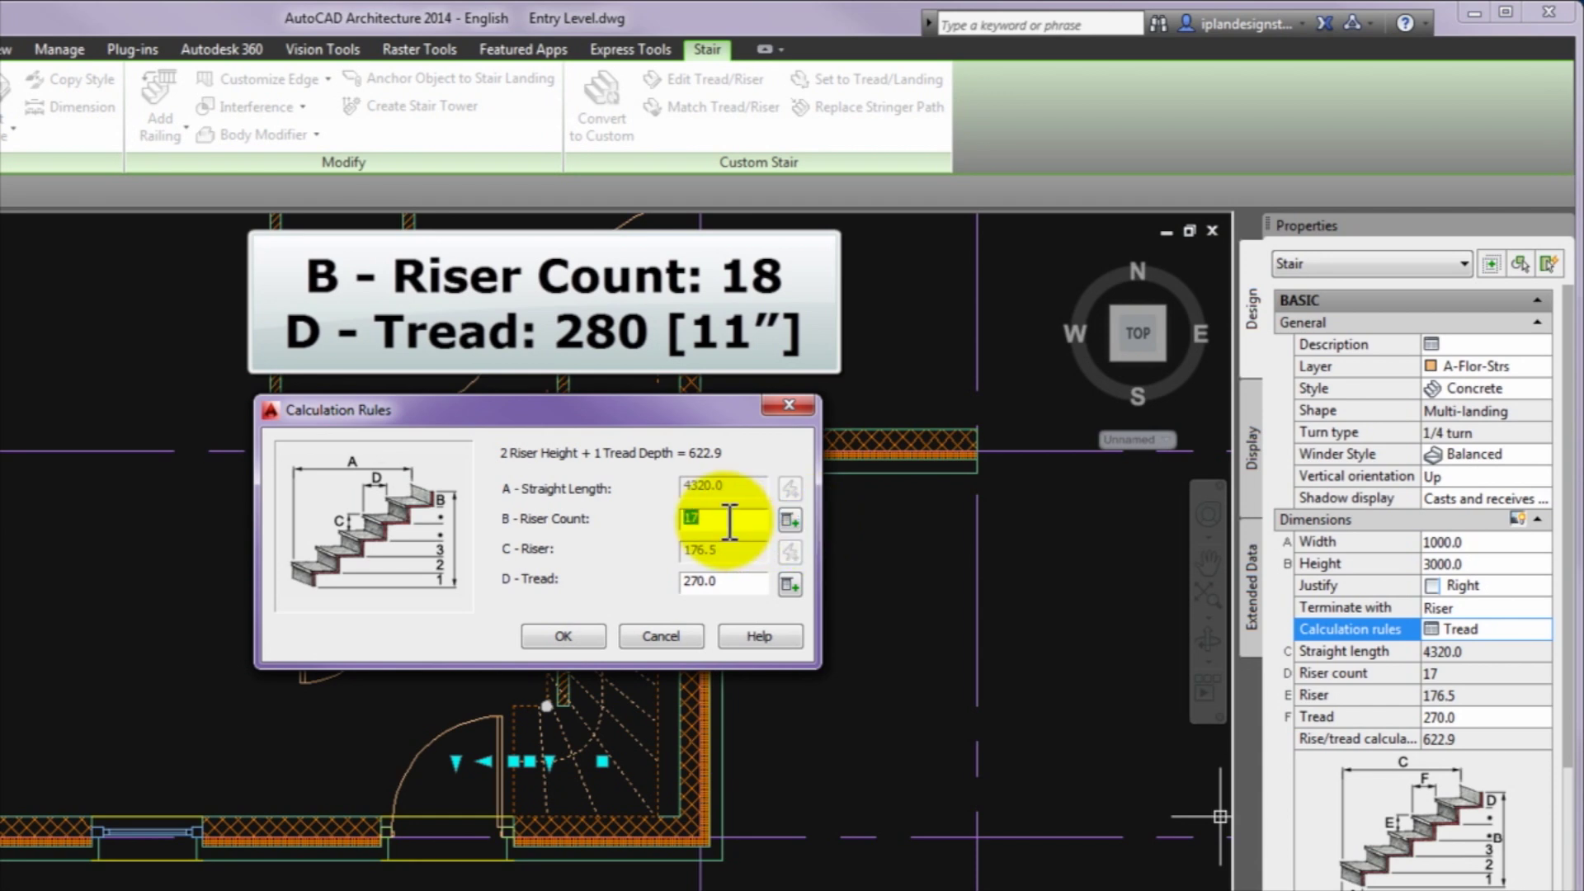
pyautogui.write('18')
pyautogui.doubleClick(729, 580)
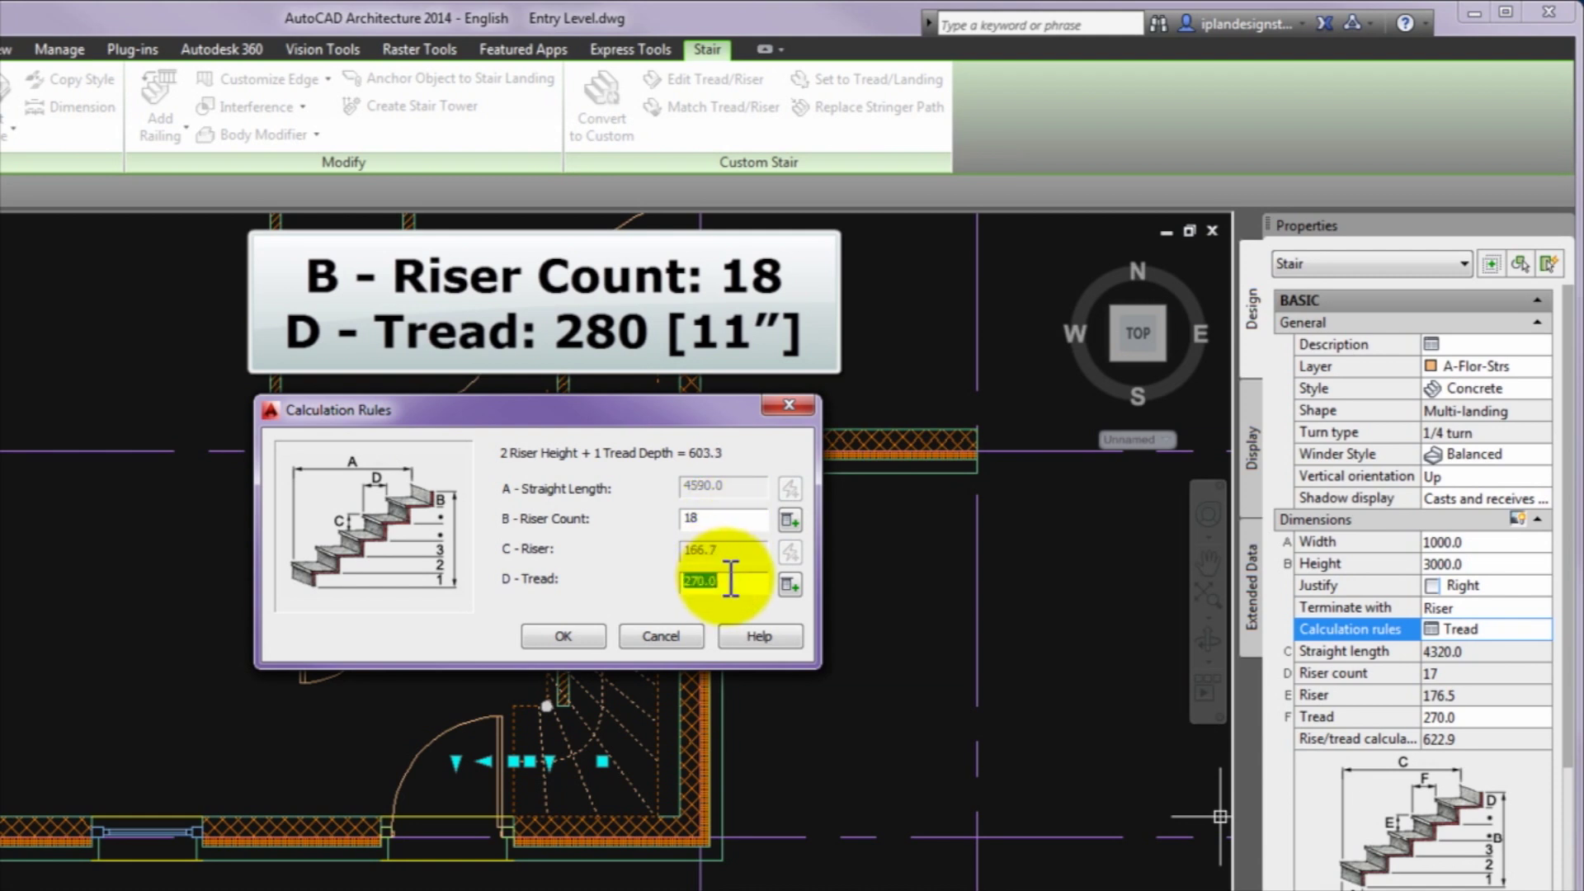
pyautogui.write('280')
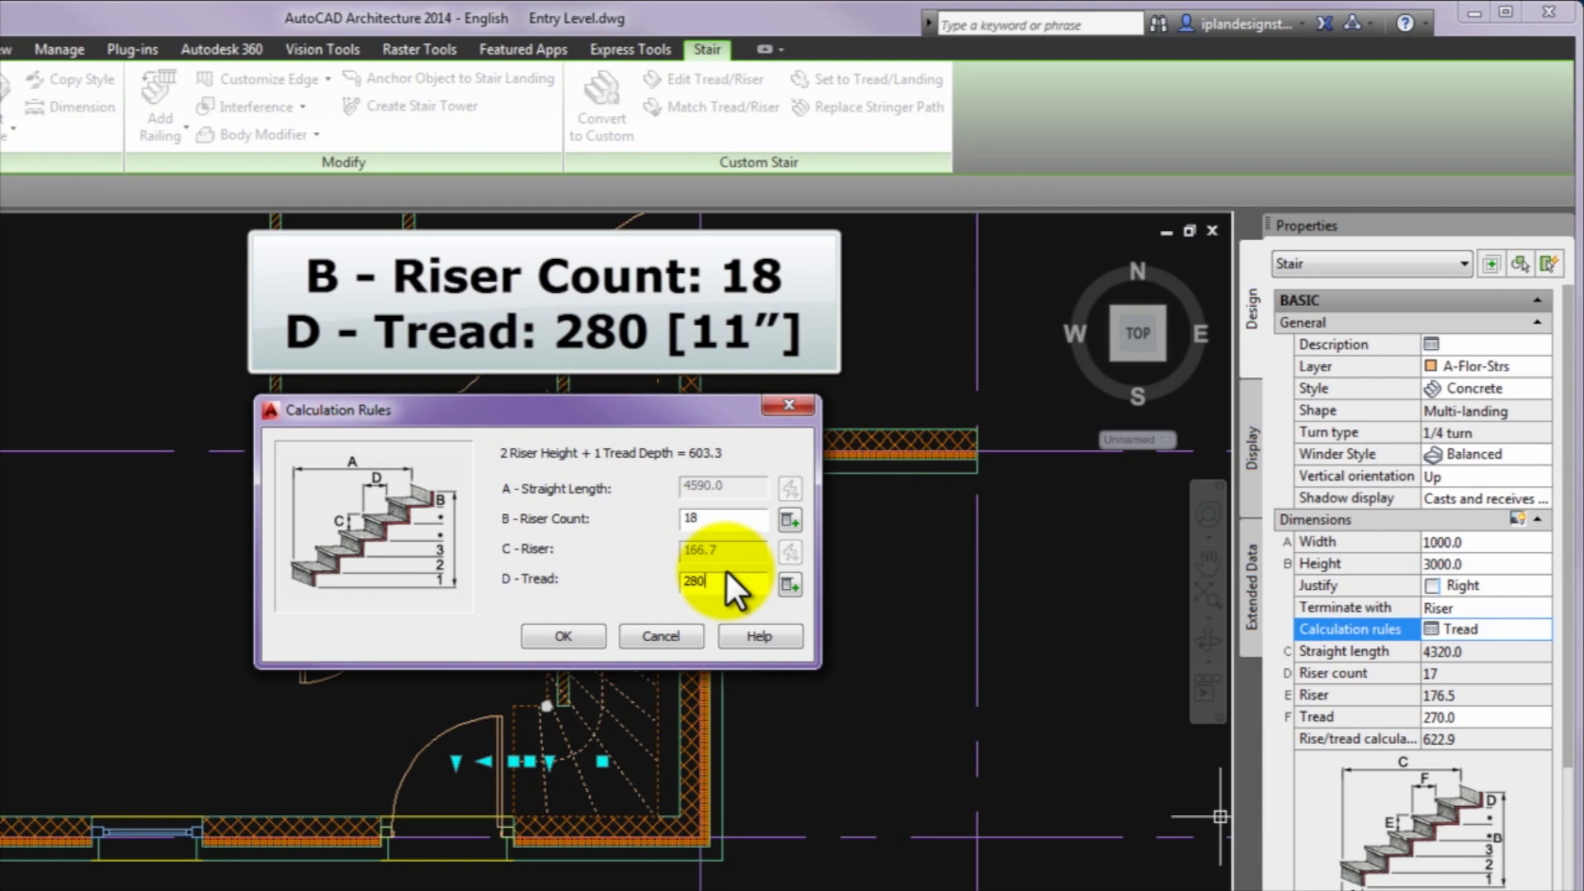
pyautogui.click(720, 517)
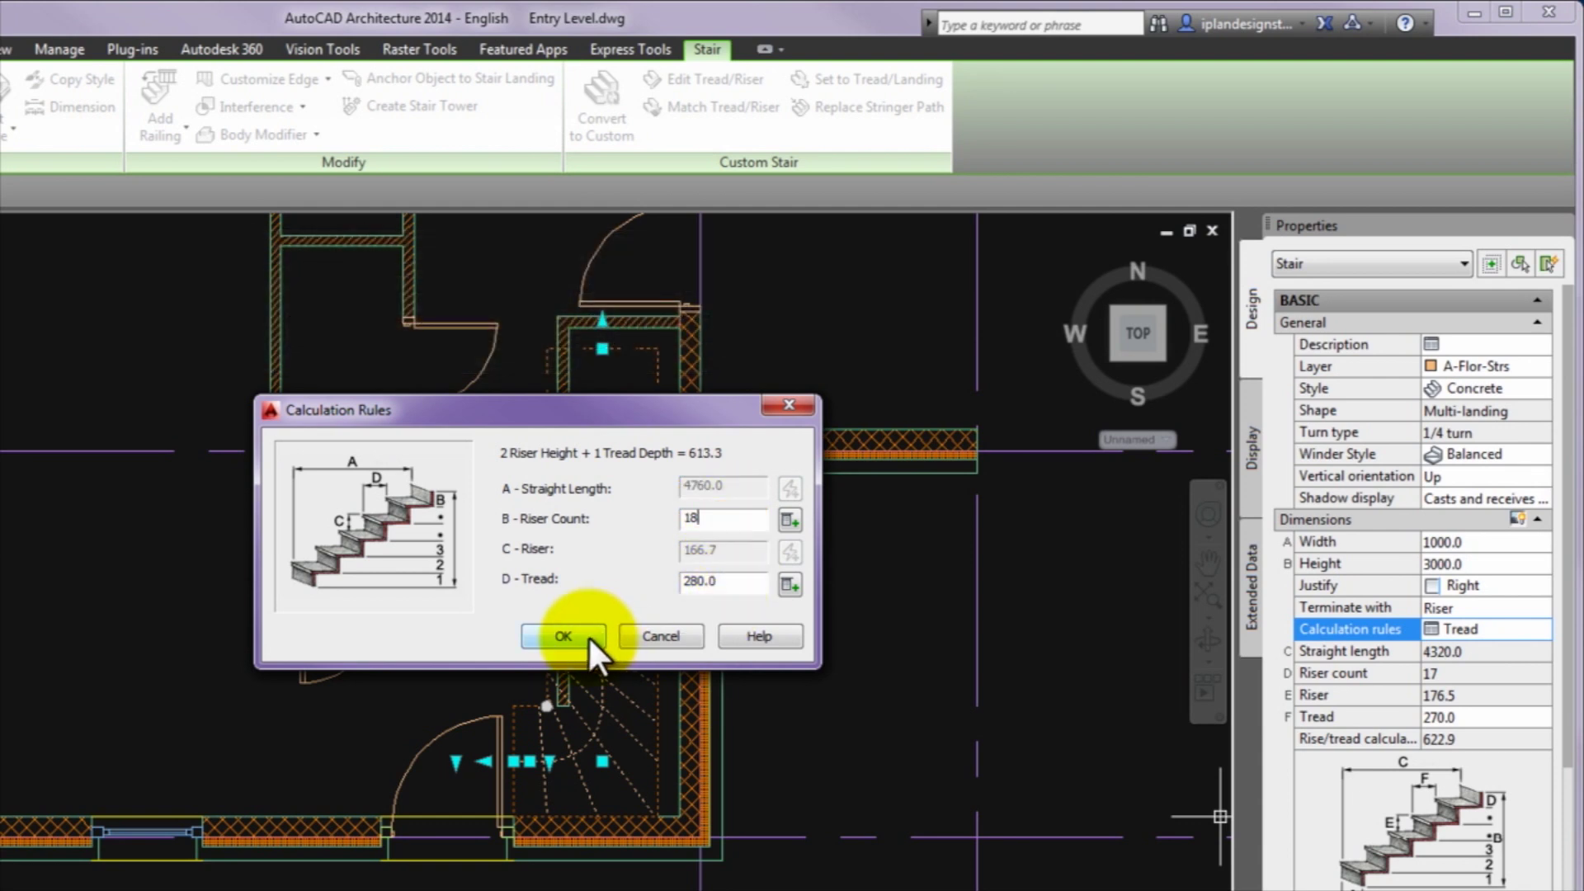
pyautogui.click(564, 632)
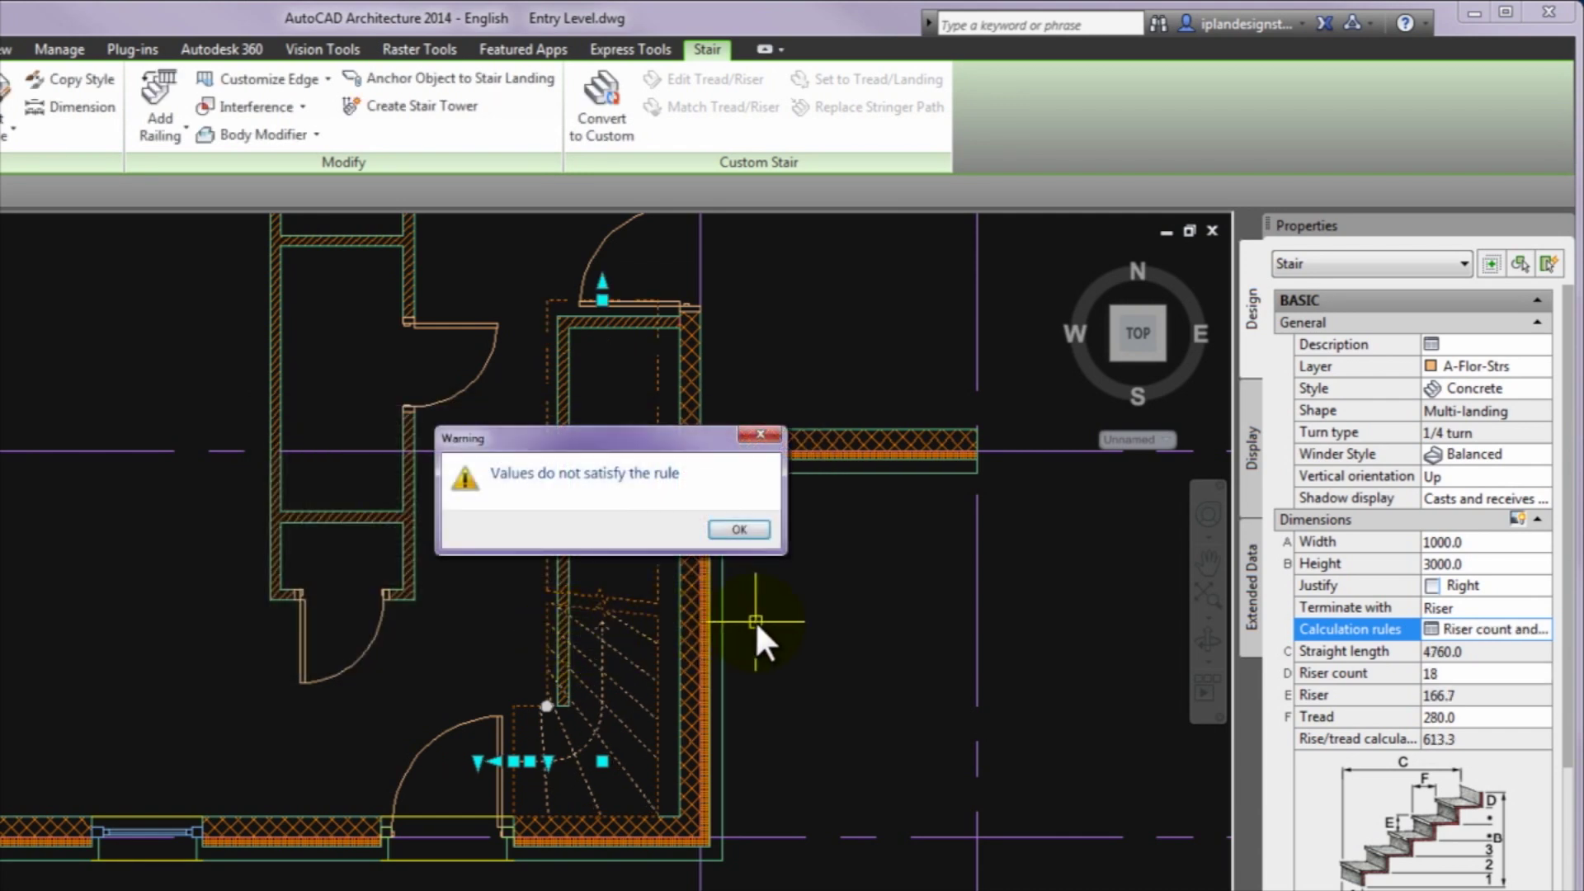
# Step: Dismiss the 'Values do not satisfy the rule' warning and pan to the stair's lower corner
pyautogui.press('Return')
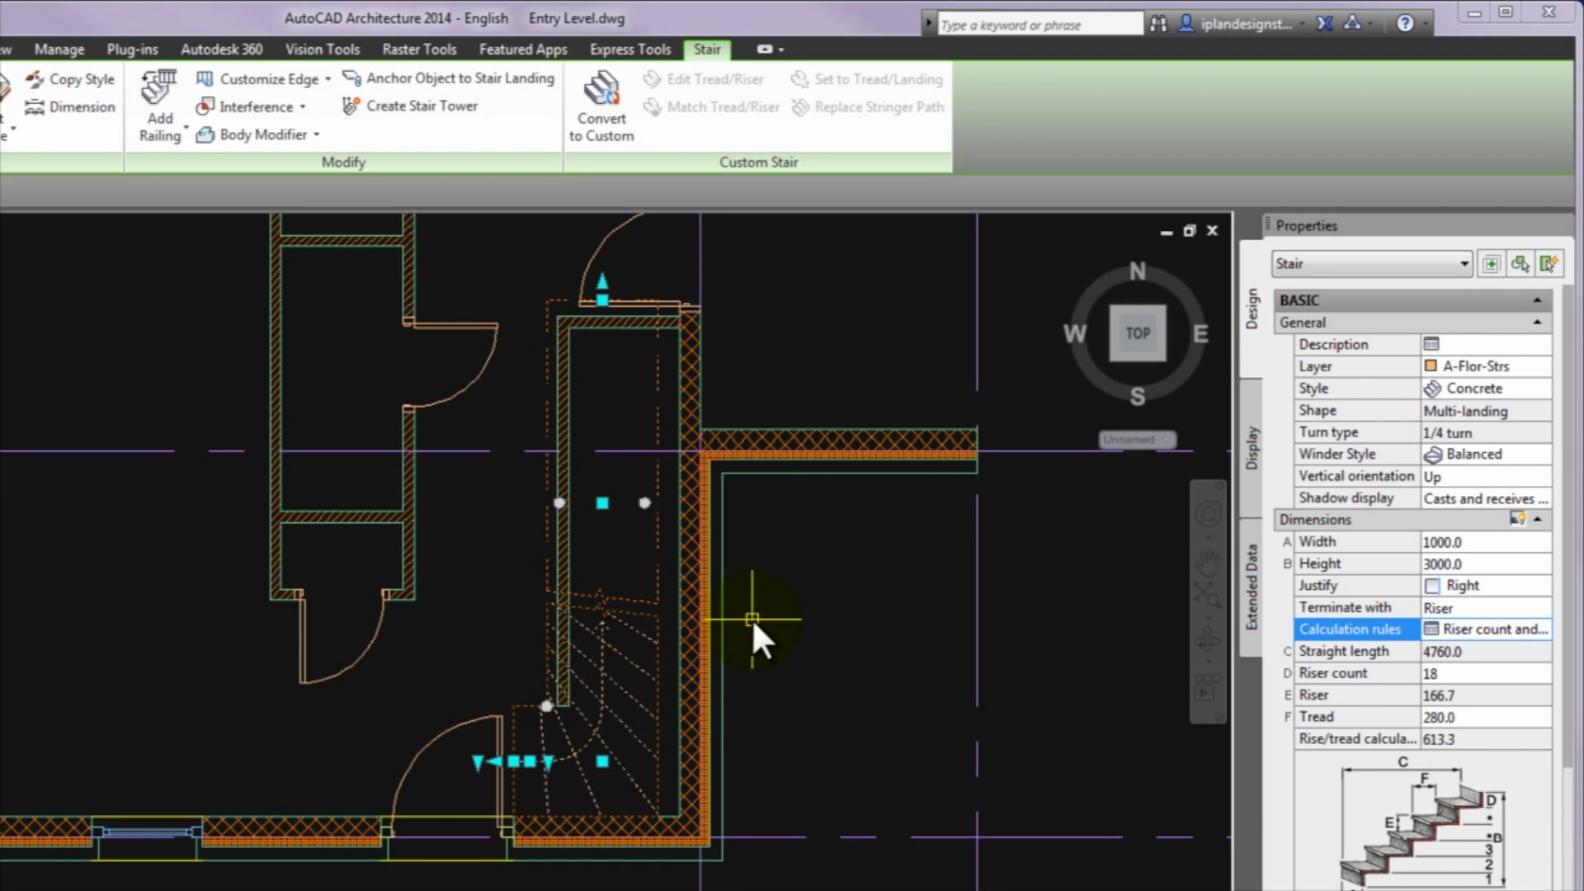
pyautogui.moveTo(750, 617); pyautogui.dragTo(751, 639, button='middle')
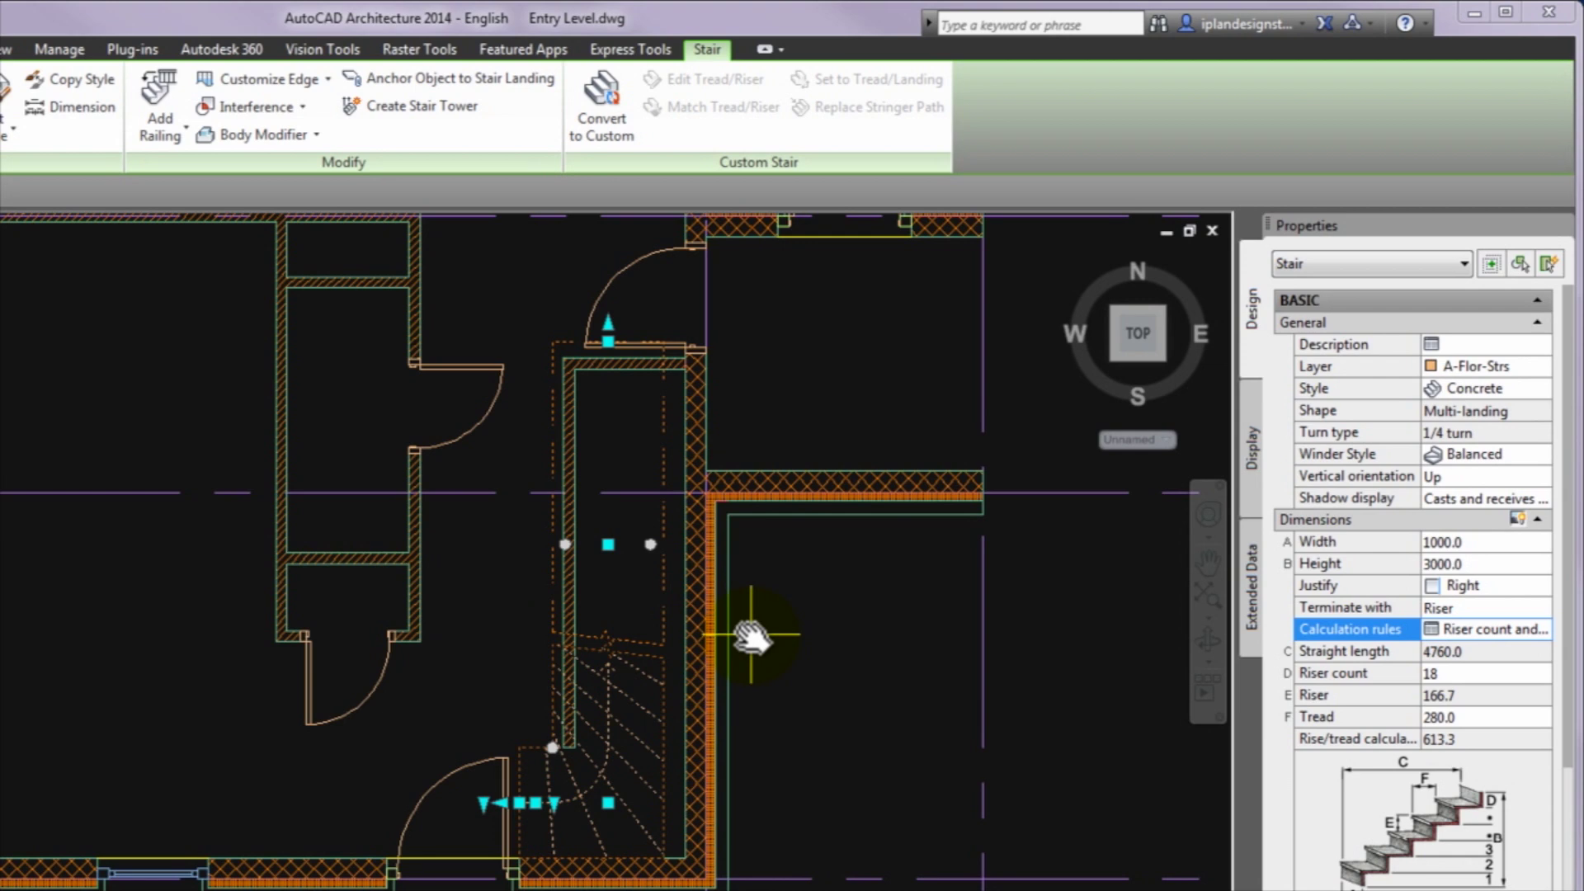
pyautogui.moveTo(751, 635)
pyautogui.mouseDown(button='middle')
pyautogui.moveTo(667, 744)
pyautogui.moveTo(633, 657)
pyautogui.moveTo(573, 627)
pyautogui.mouseUp(button='middle')
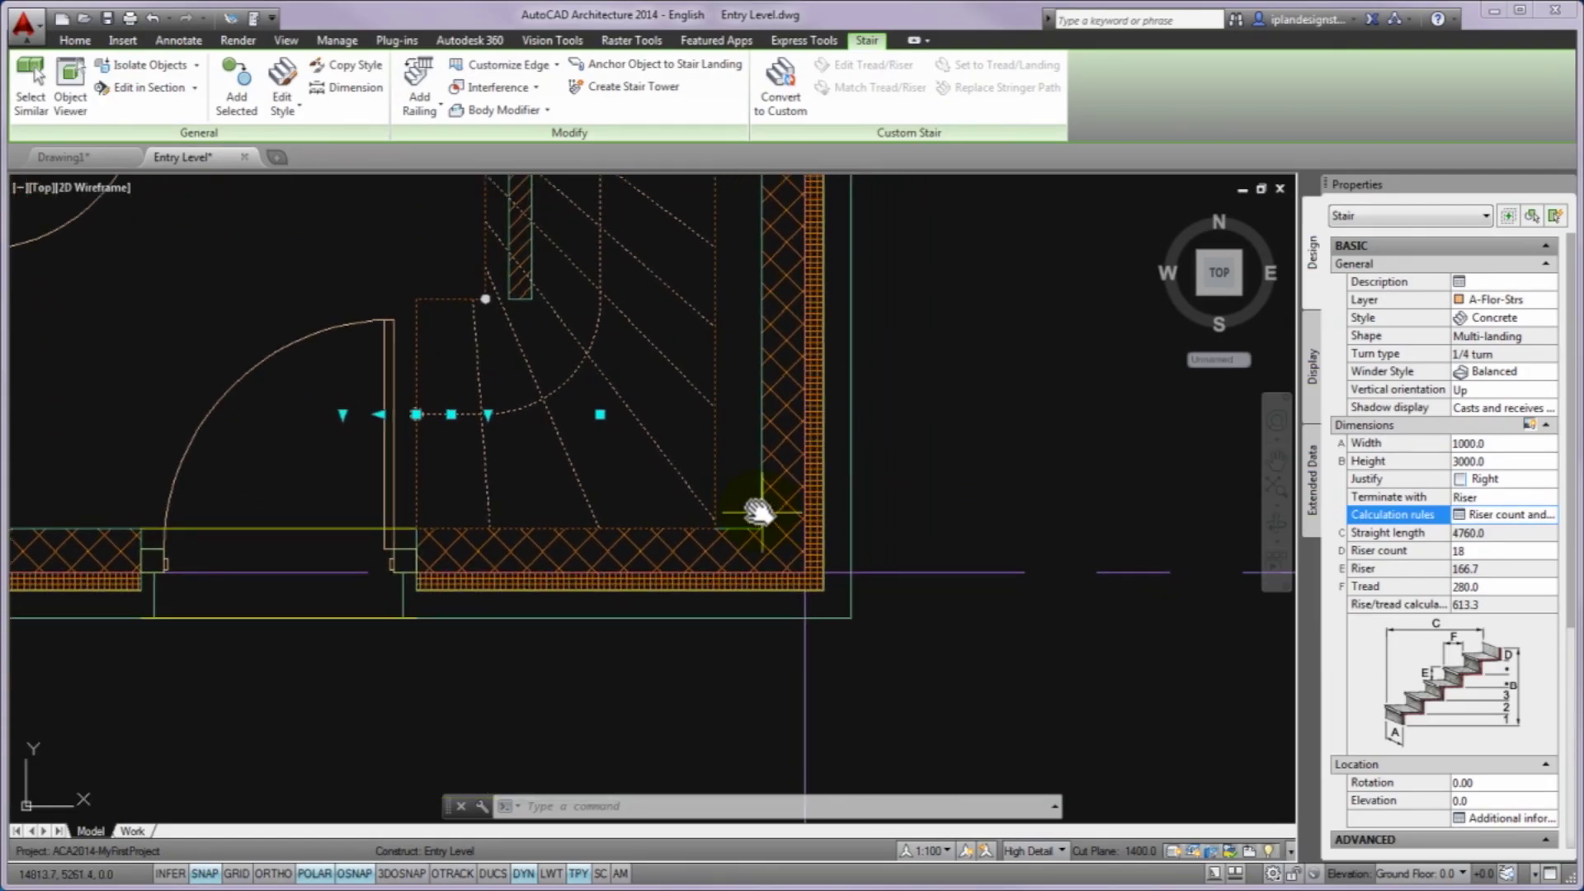
pyautogui.click(76, 40)
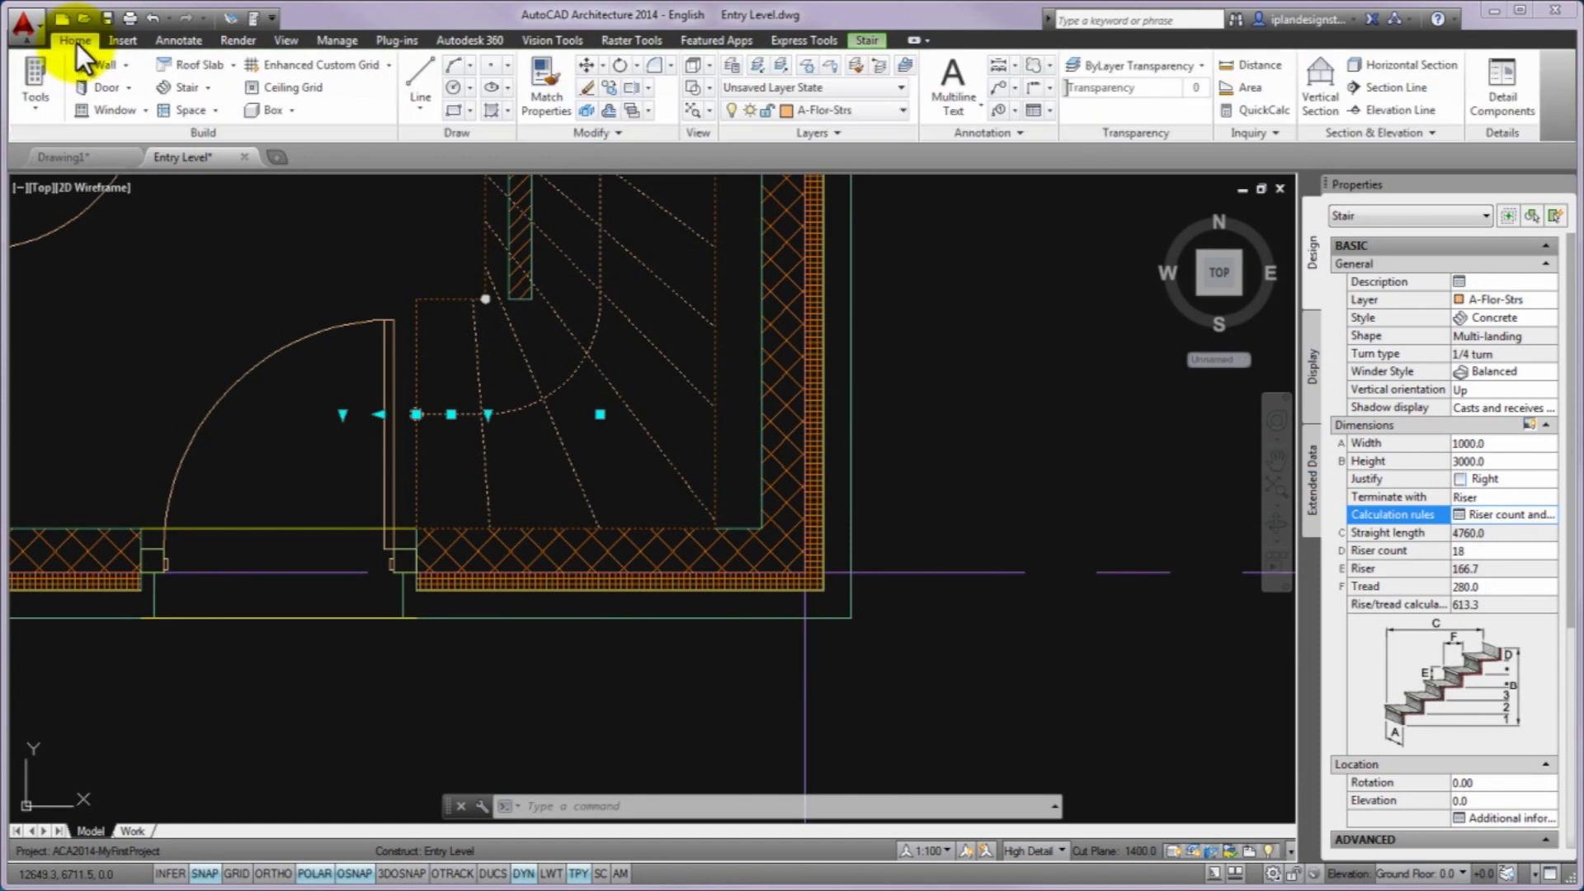
# Step: Move the stair by its corner so it snaps onto the inner wall corner of the stairwell
pyautogui.click(587, 65)
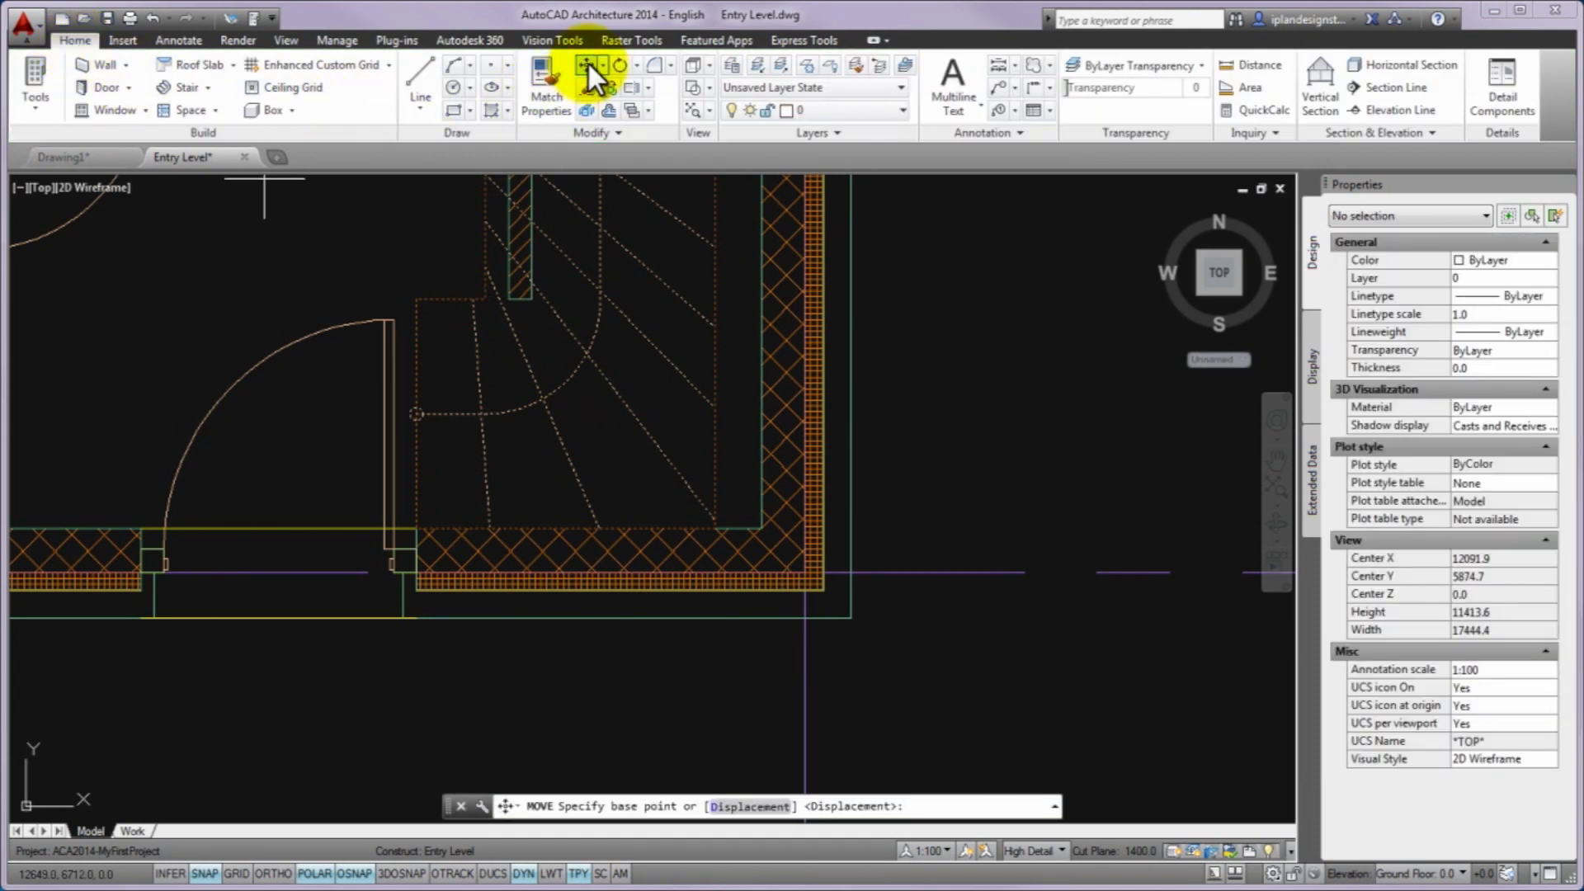
pyautogui.click(716, 528)
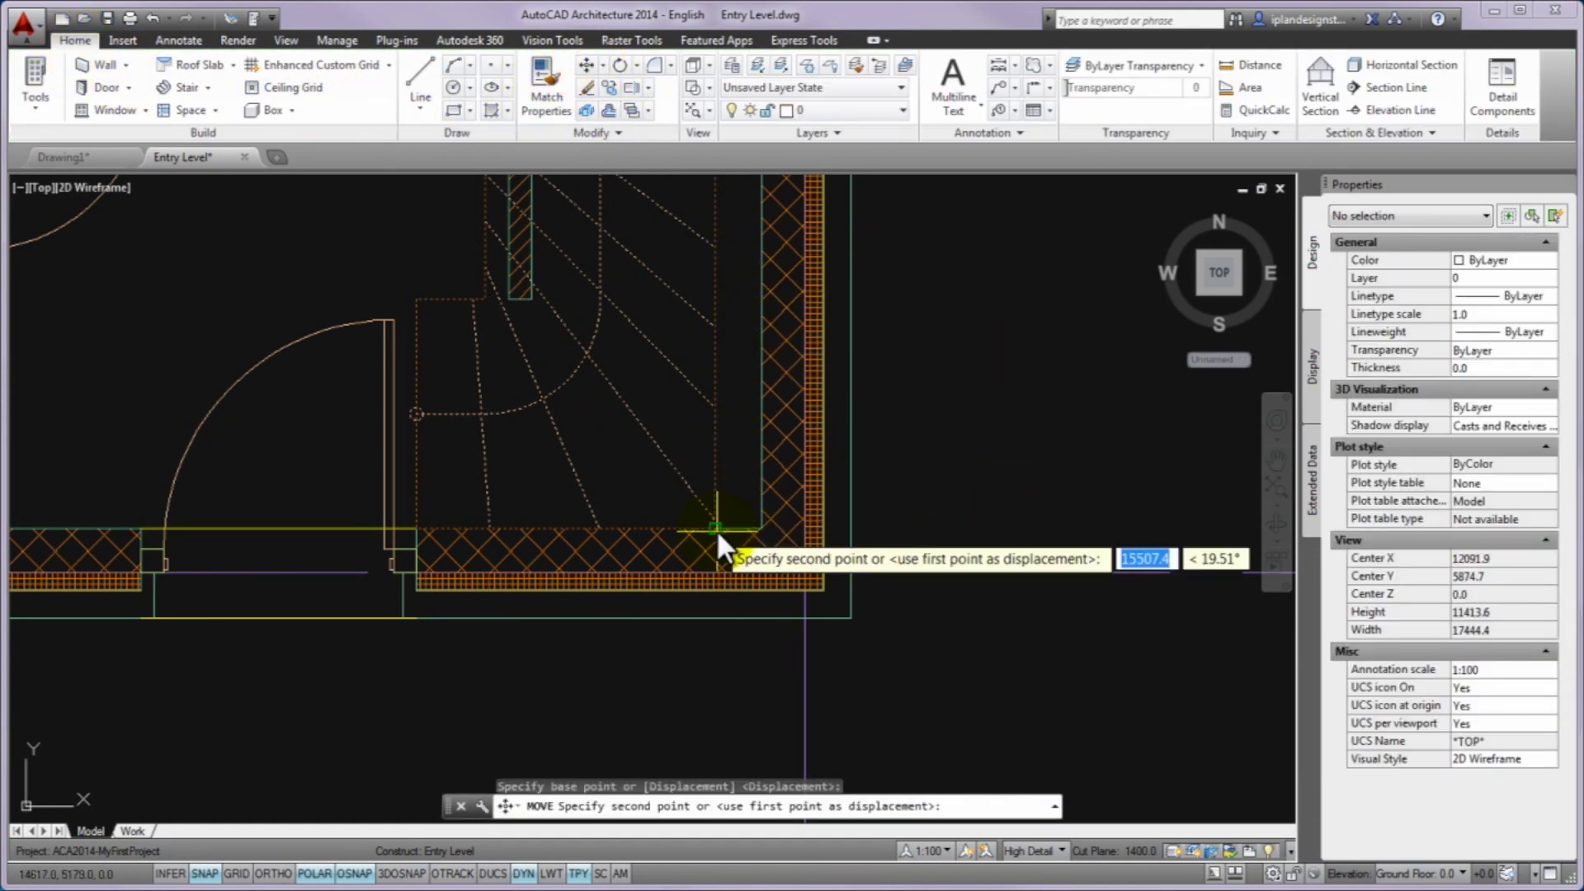
pyautogui.click(759, 527)
pyautogui.moveTo(839, 300); pyautogui.dragTo(780, 528, button='middle')
pyautogui.scroll(-2, 816, 421)
pyautogui.scroll(-2, 780, 528)
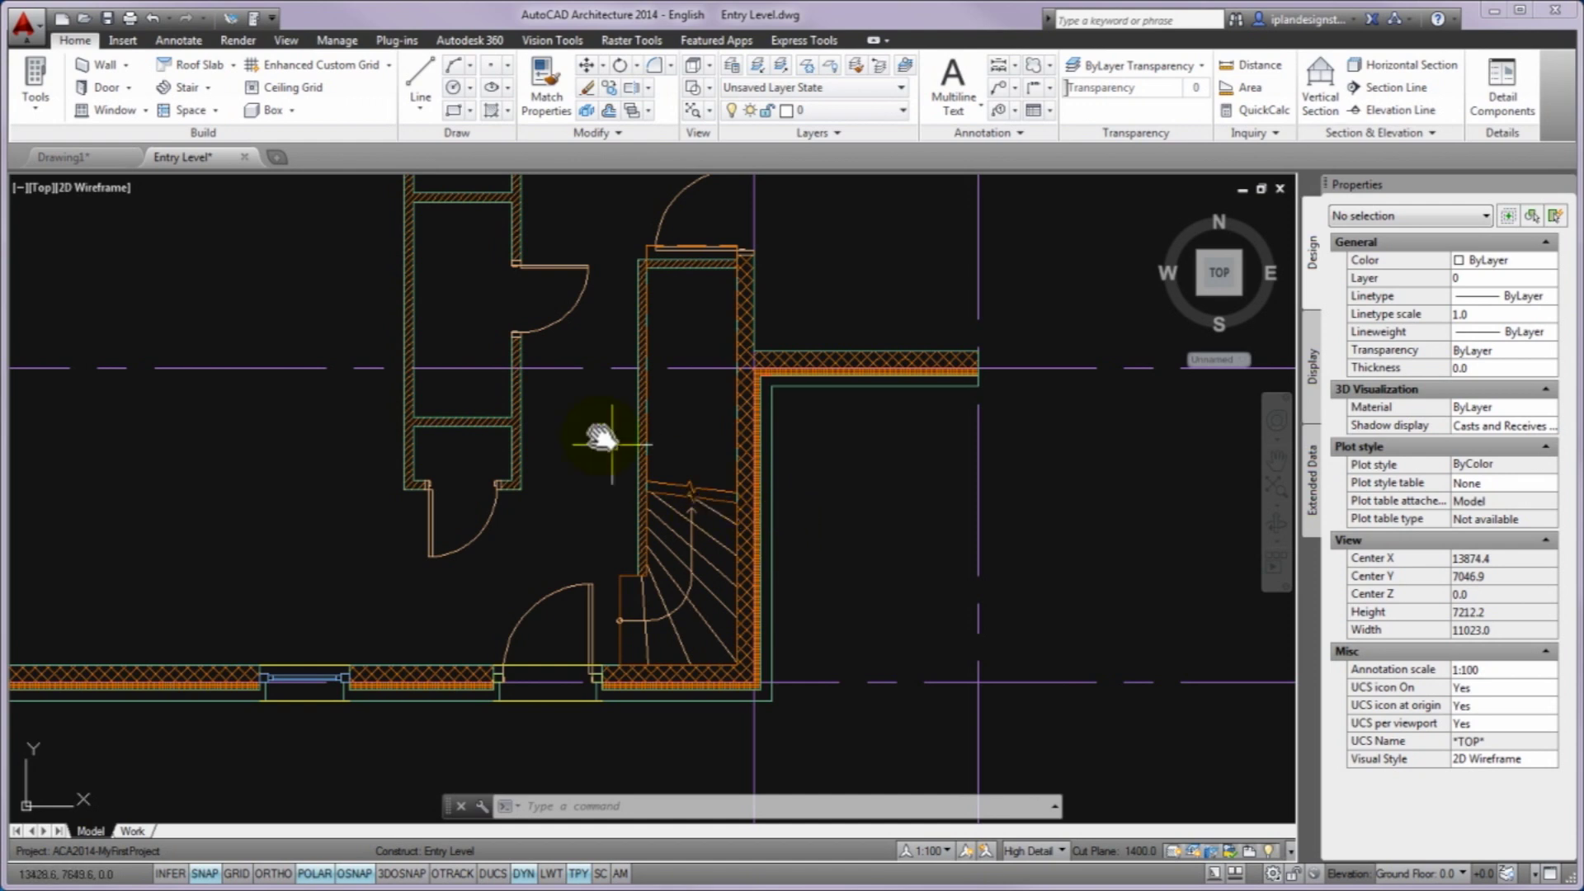
# Step: Edit the Concrete stair style: no sloping risers, 50.0 tread and riser thickness, then show Display Properties
pyautogui.click(681, 487)
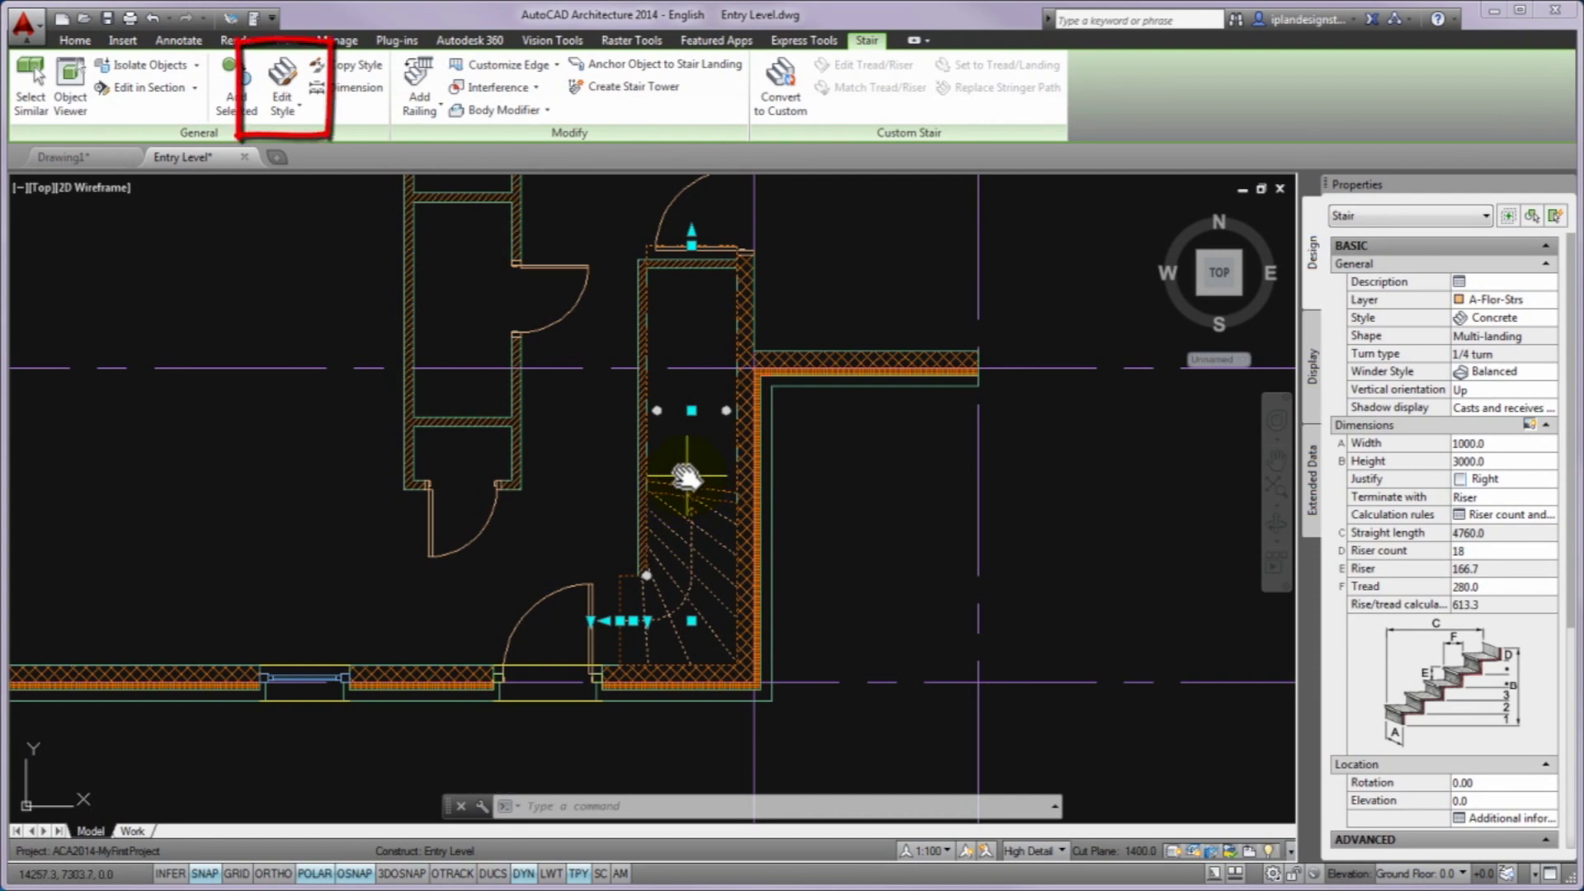
pyautogui.click(280, 82)
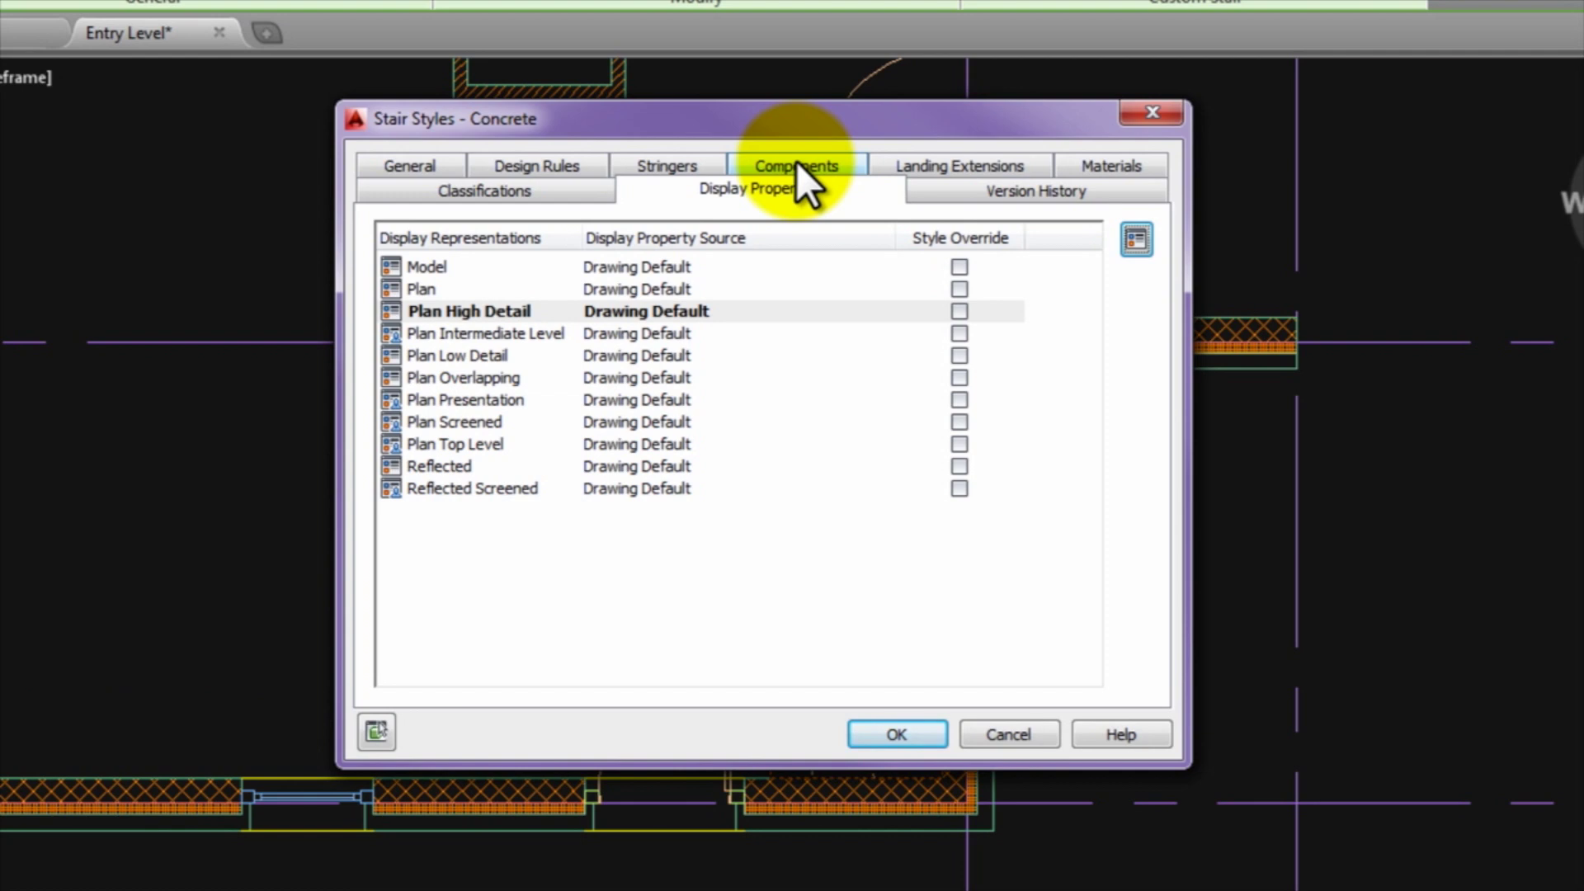
pyautogui.click(795, 164)
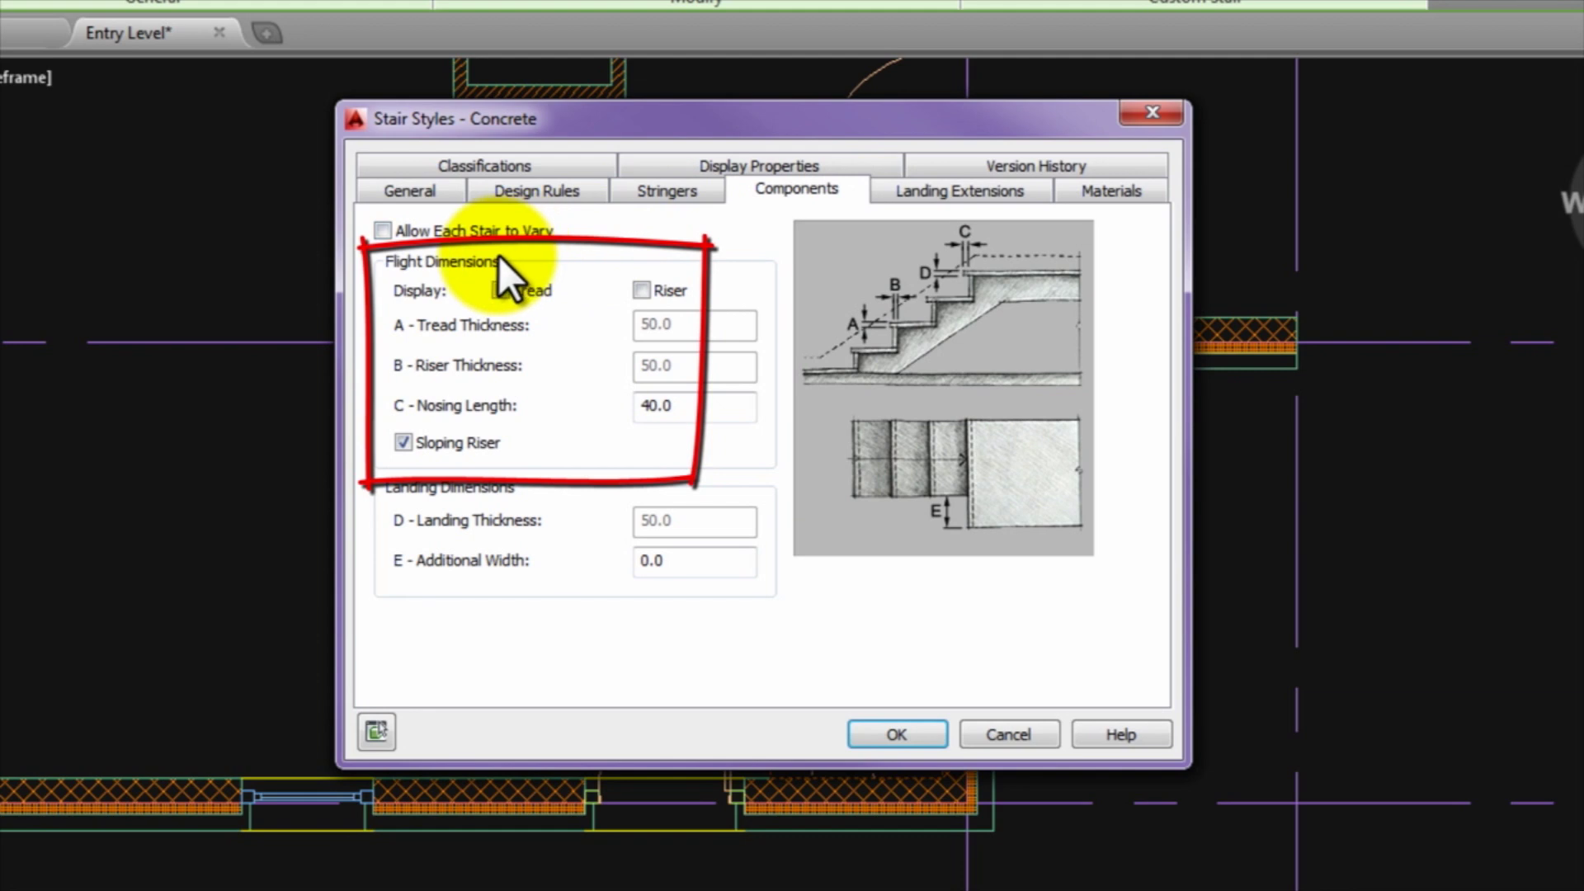
pyautogui.click(402, 442)
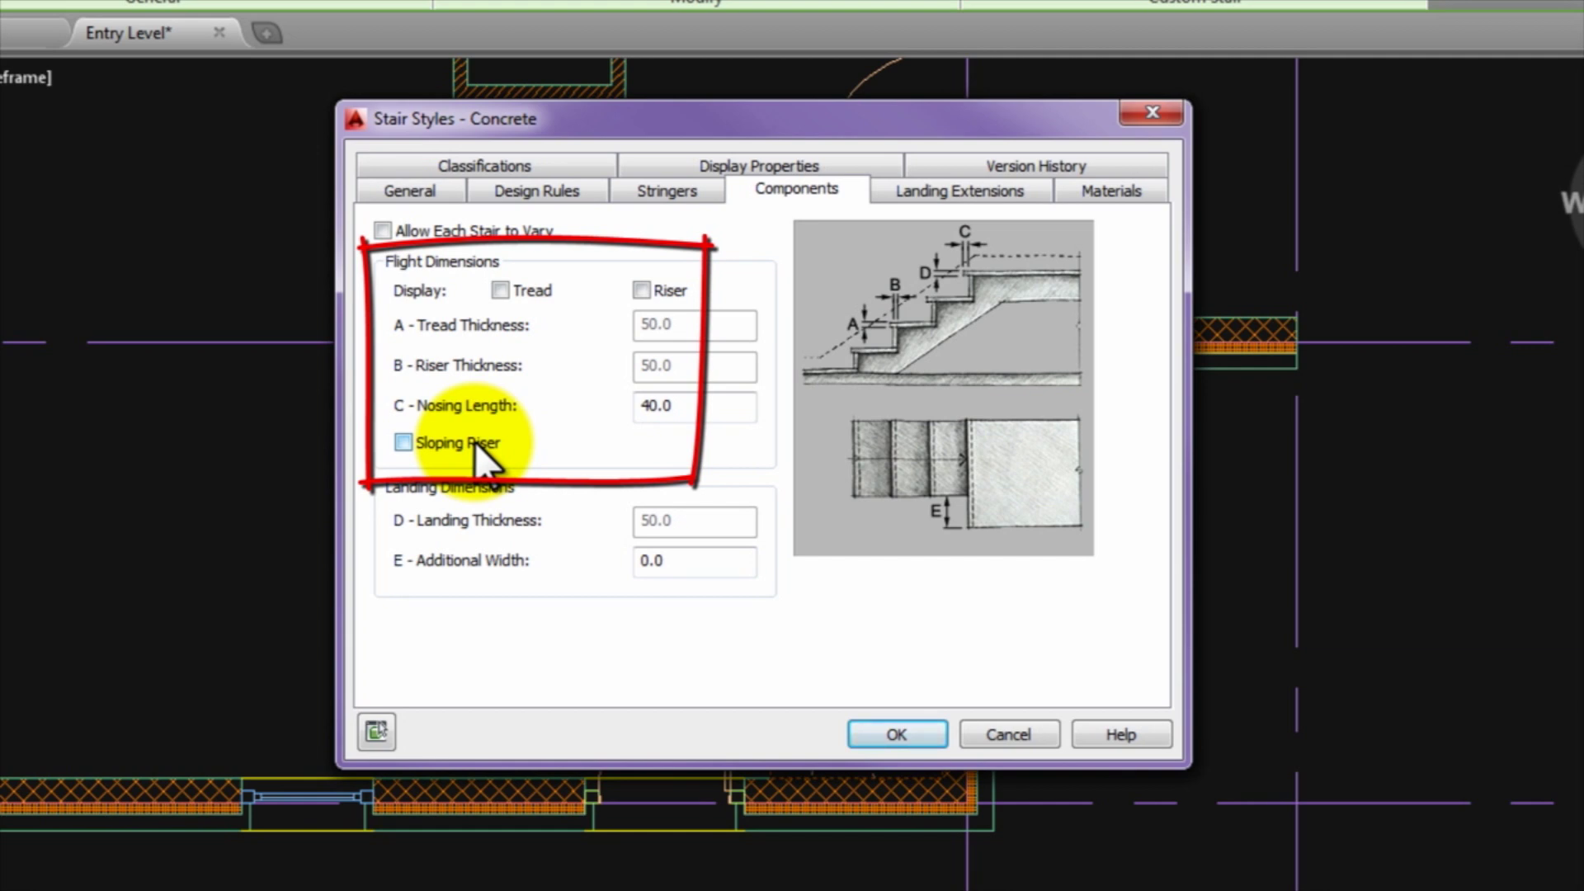
pyautogui.click(501, 290)
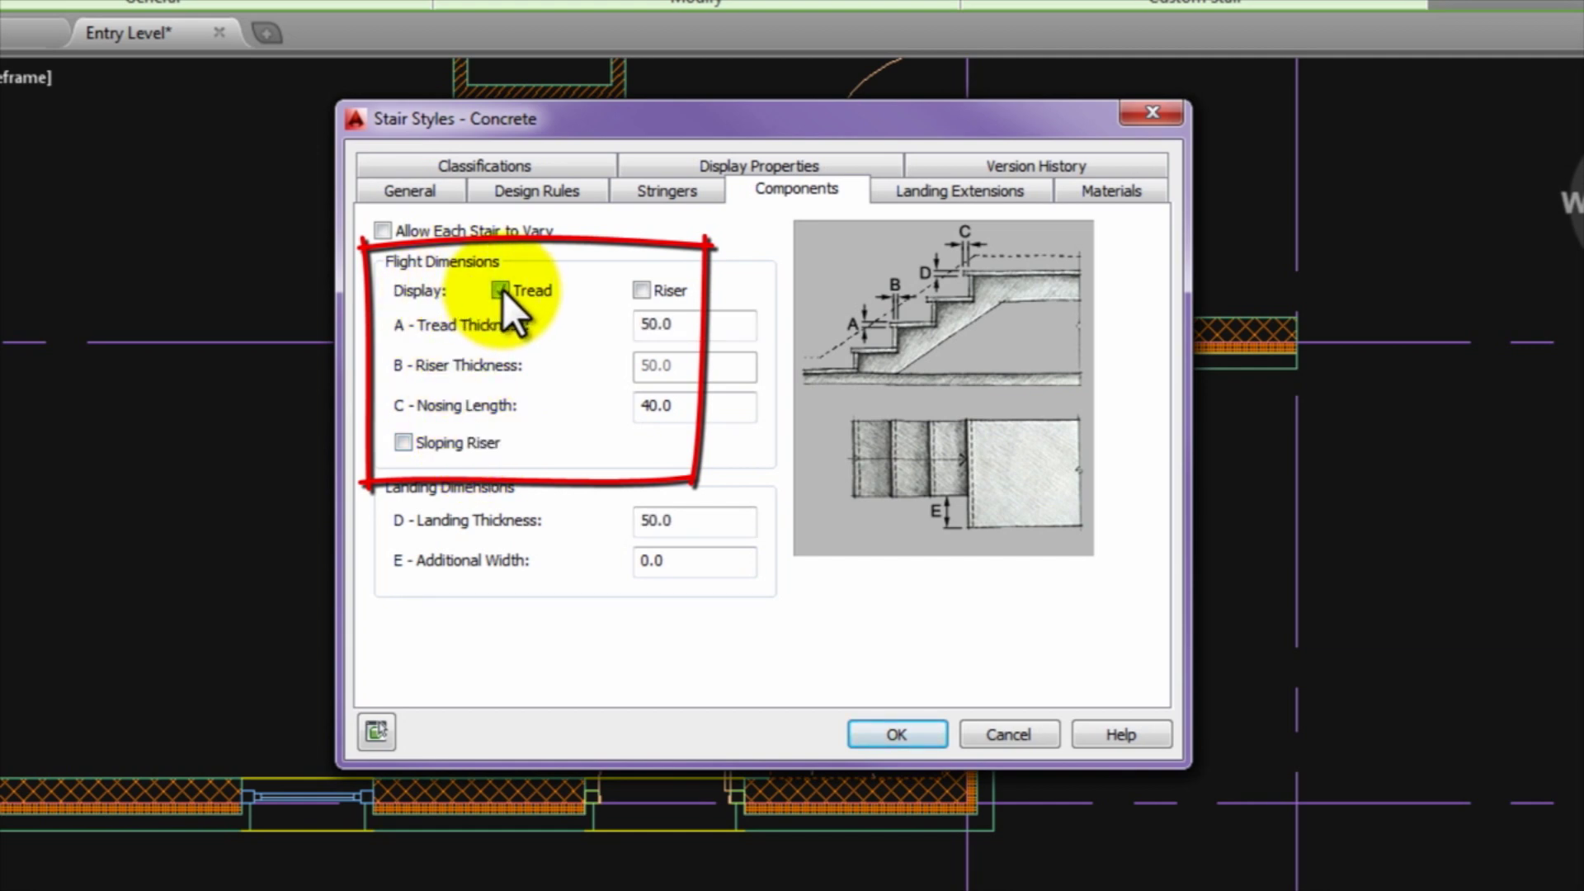
pyautogui.click(642, 290)
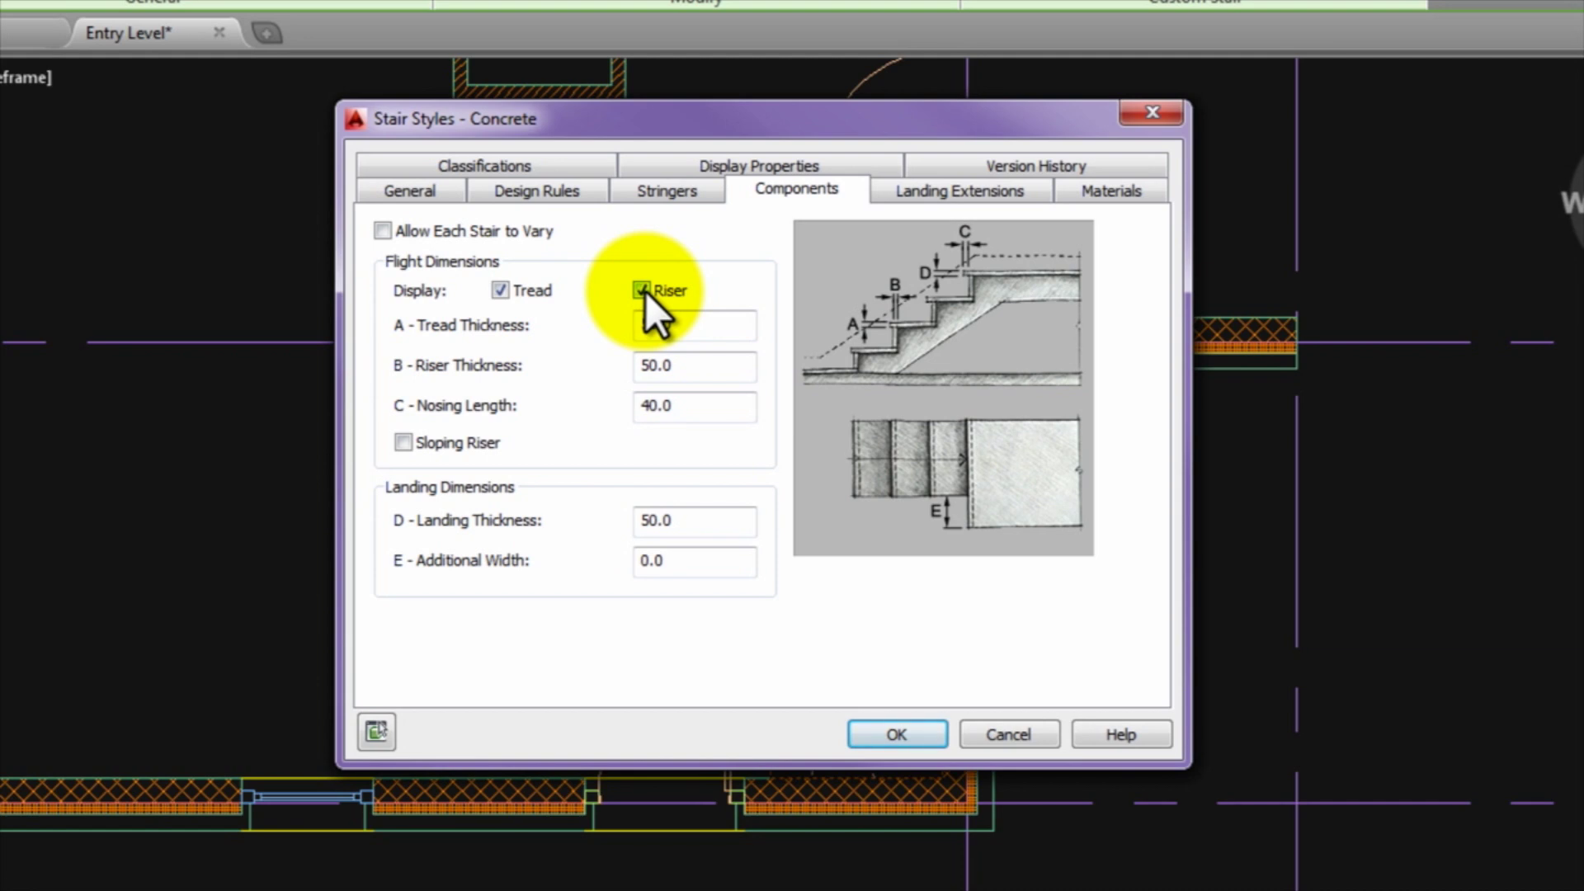
pyautogui.click(715, 161)
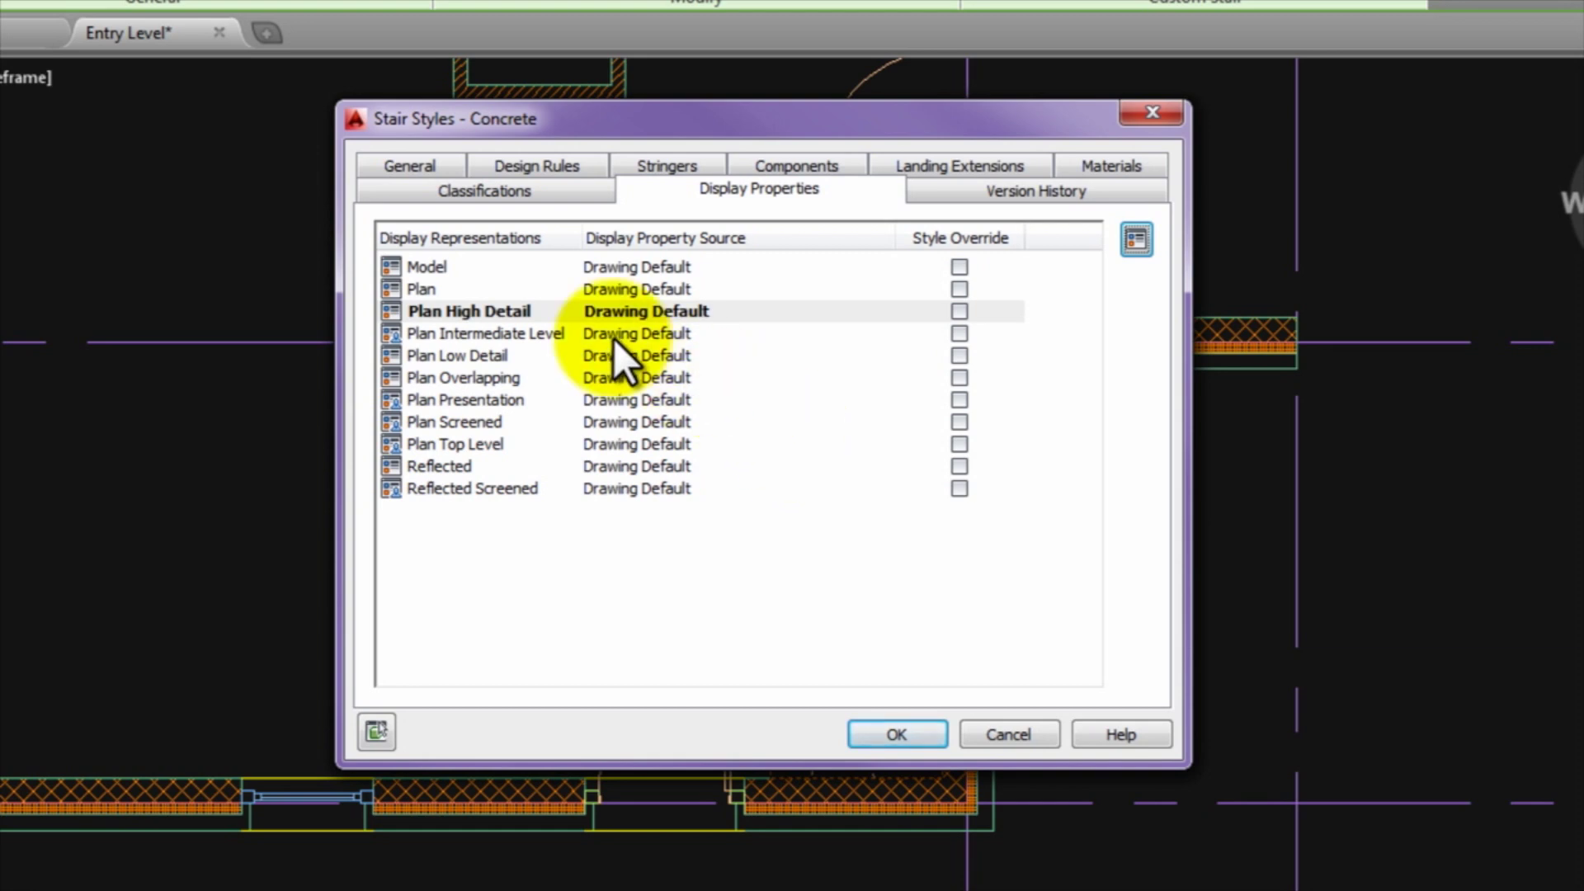
# Step: Turn on a style override for the Plan High Detail representation of the Concrete stair style
pyautogui.click(526, 312)
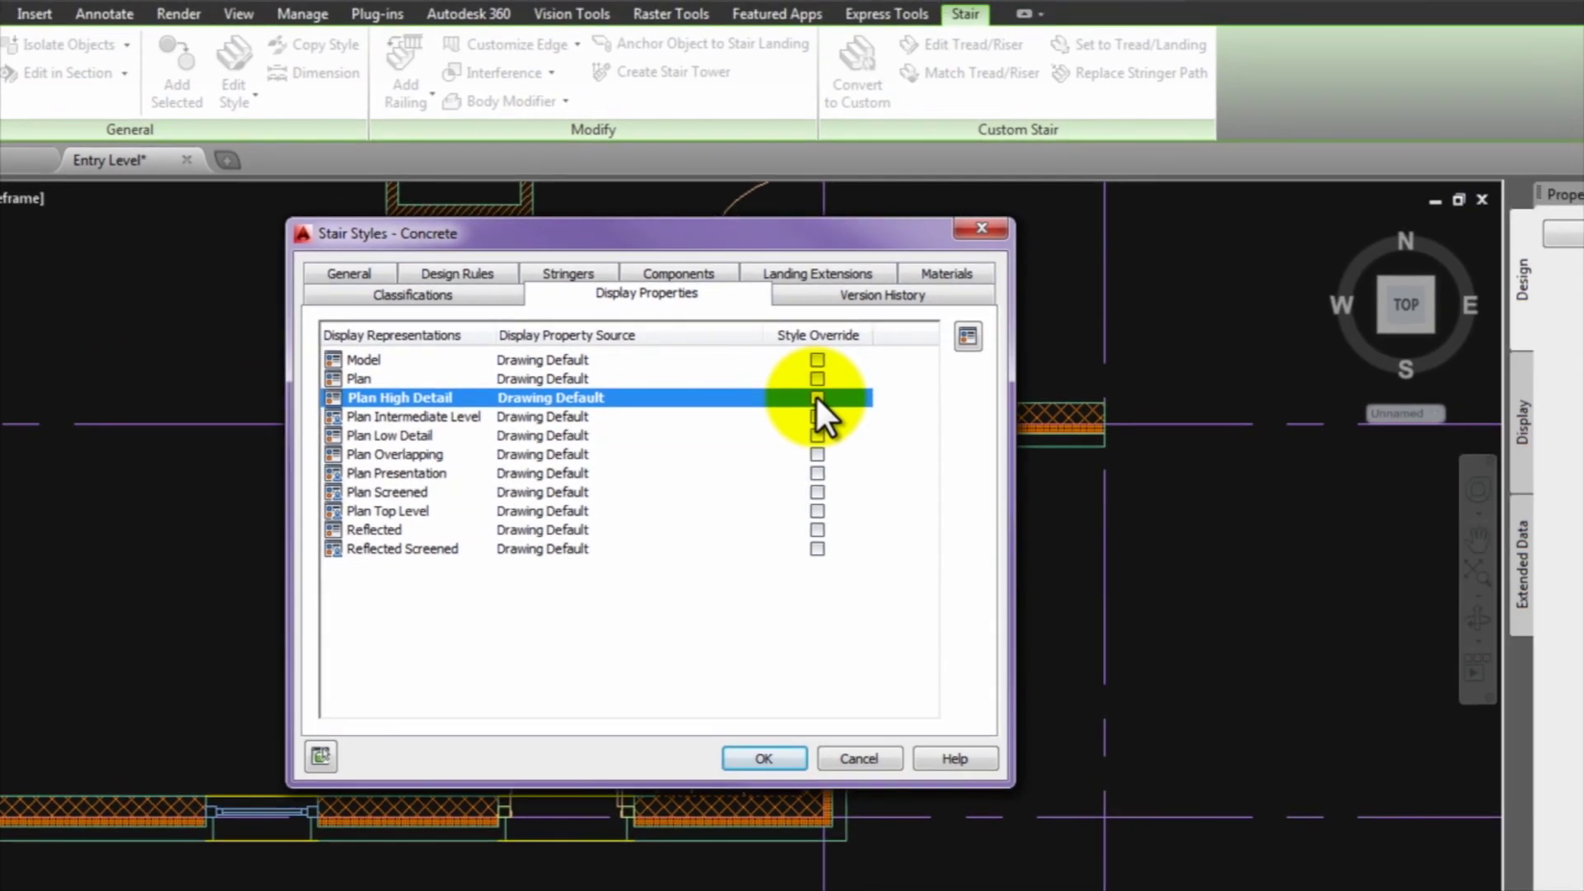
pyautogui.click(958, 311)
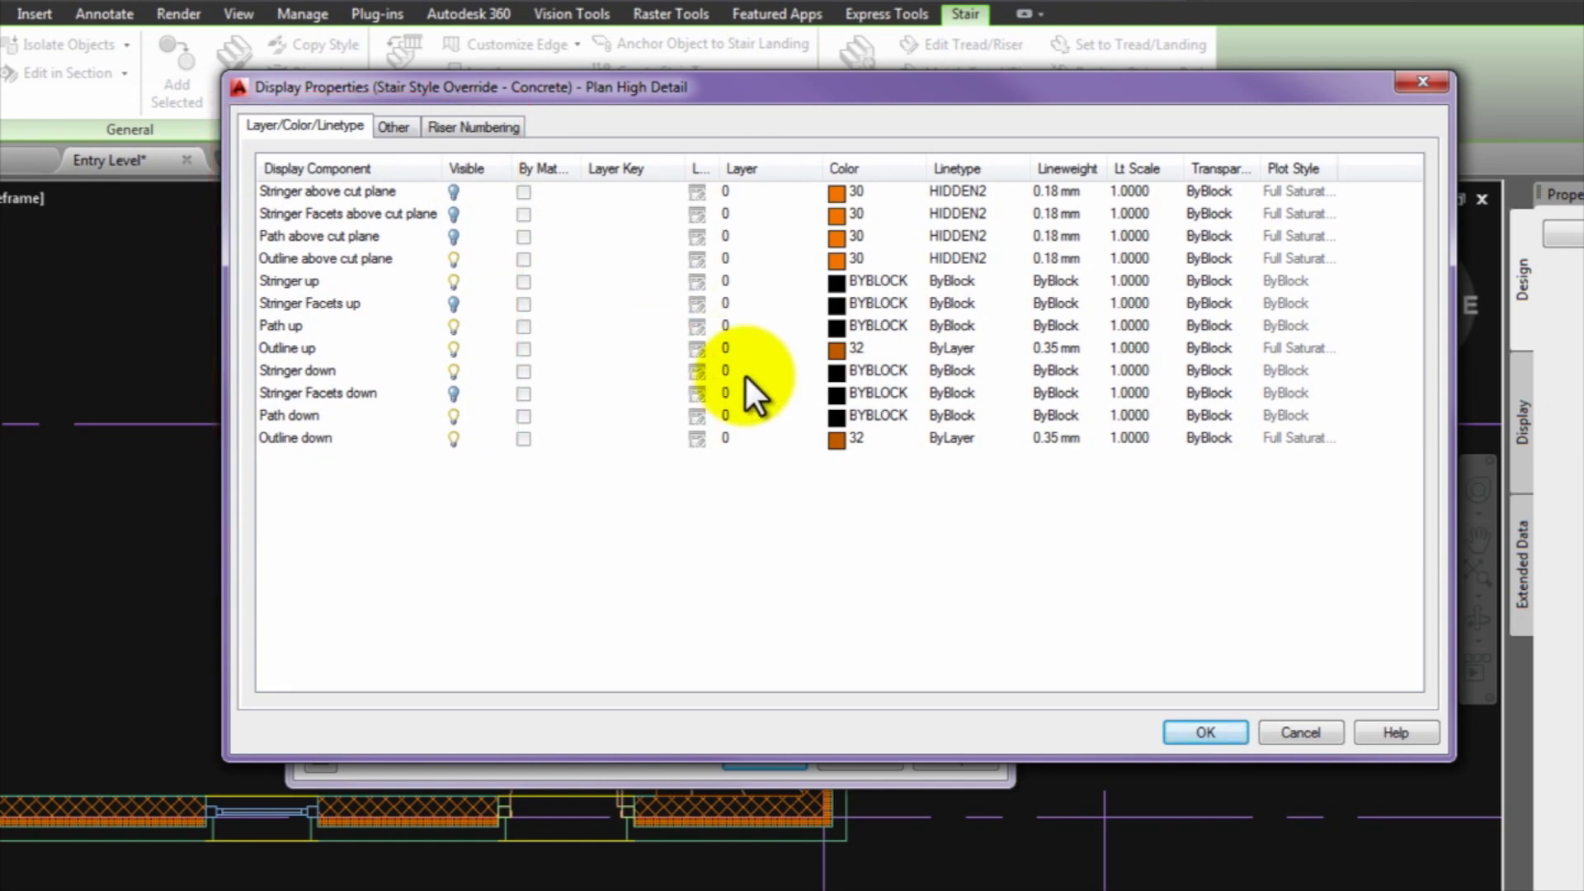
pyautogui.click(1202, 733)
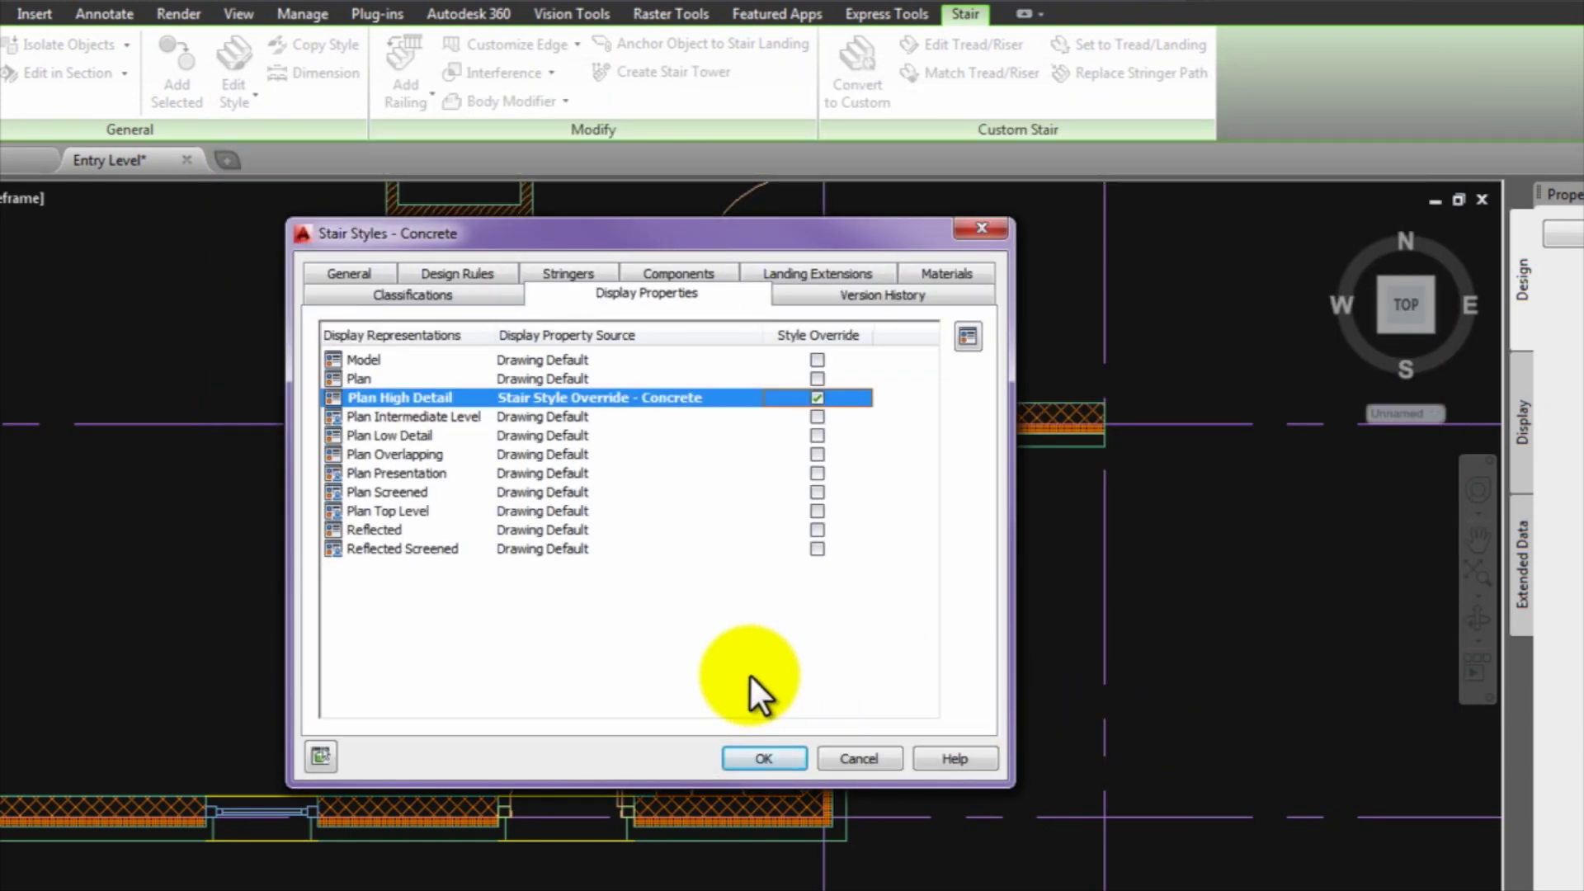
pyautogui.click(754, 756)
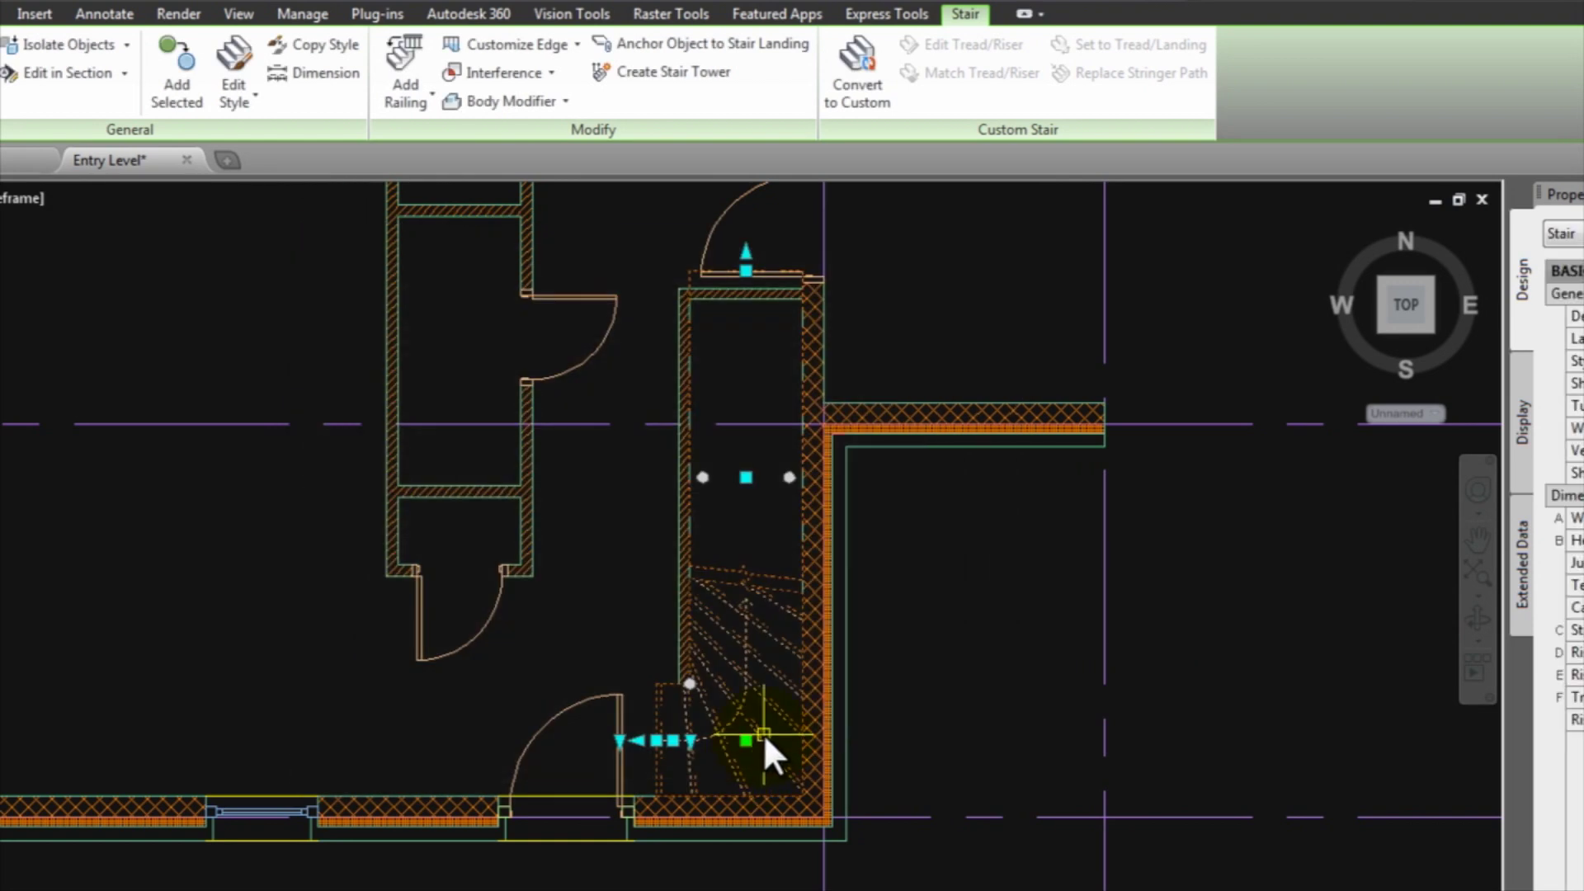
# Step: Make the Riser and Path above cut plane components visible in the Concrete style's Plan High Detail override
pyautogui.click(239, 63)
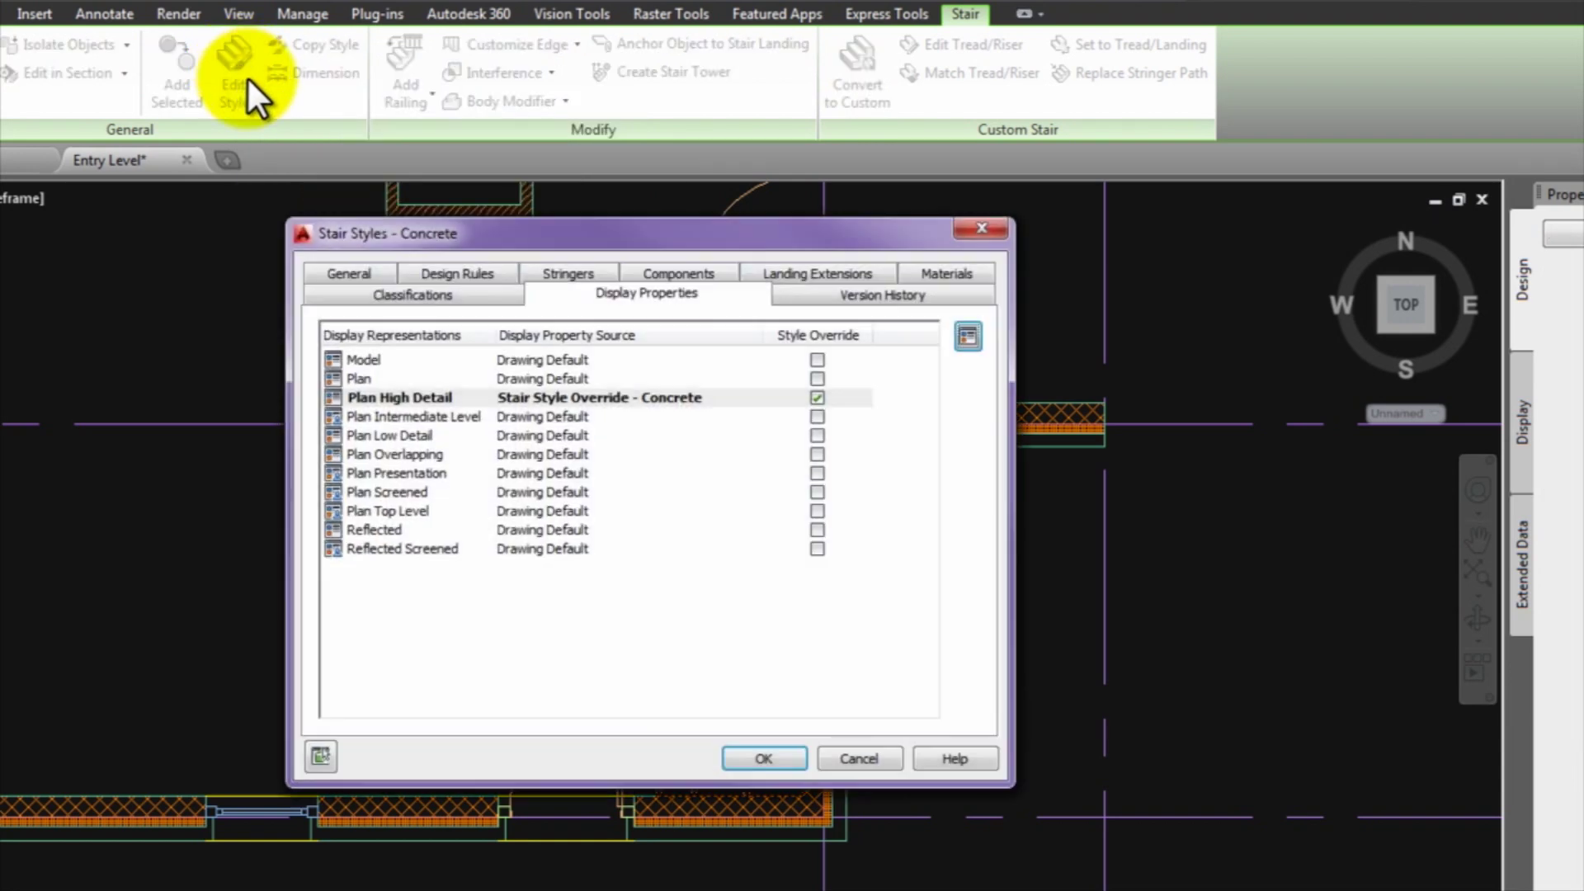
pyautogui.click(700, 397)
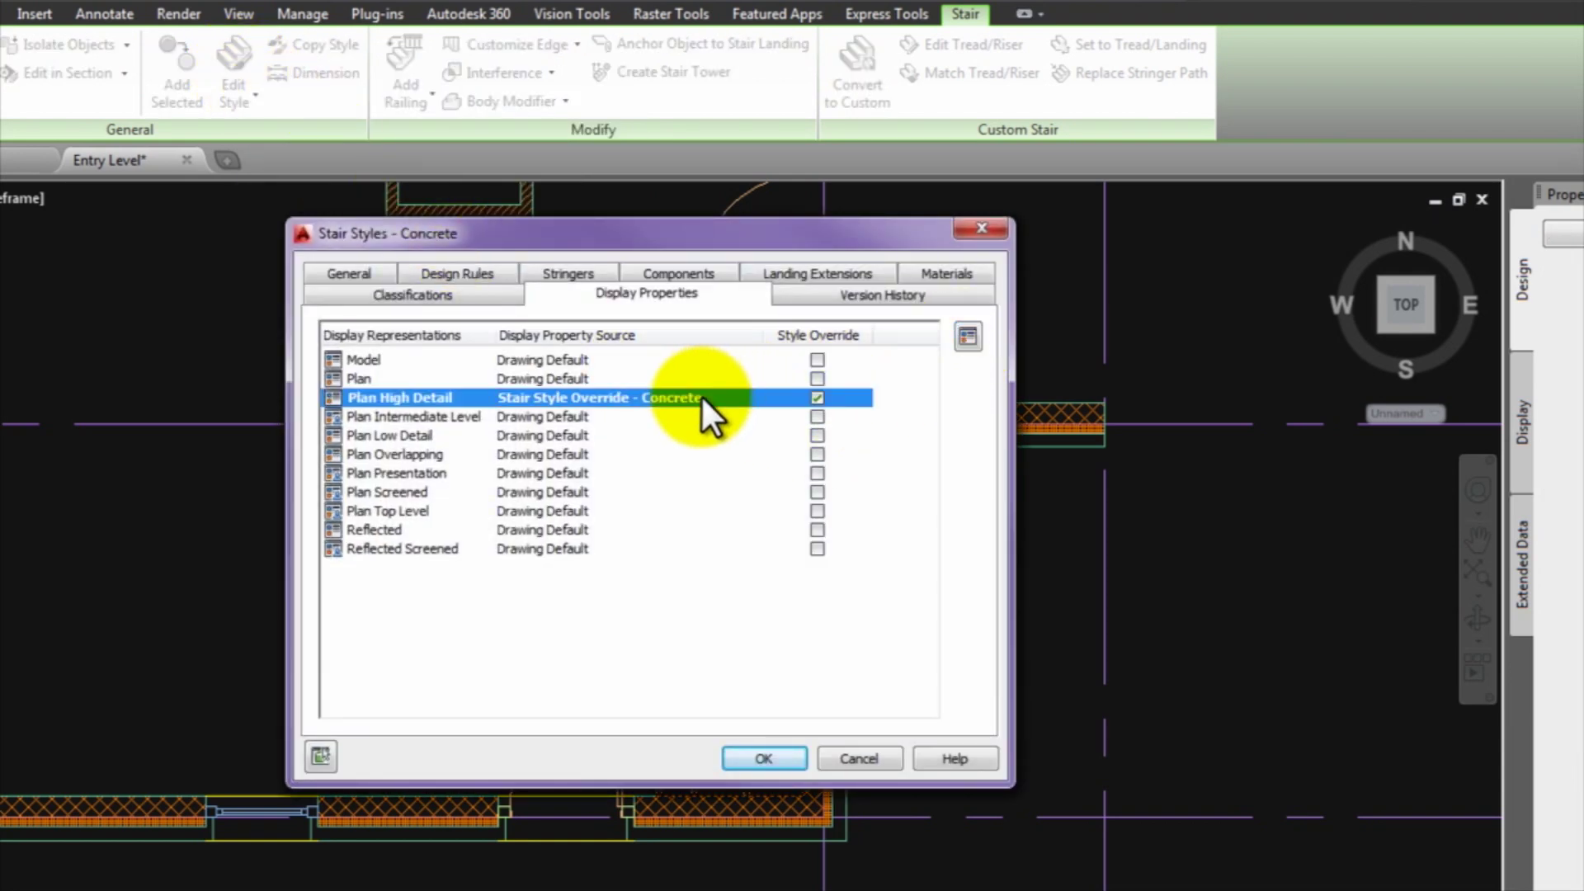
pyautogui.click(967, 335)
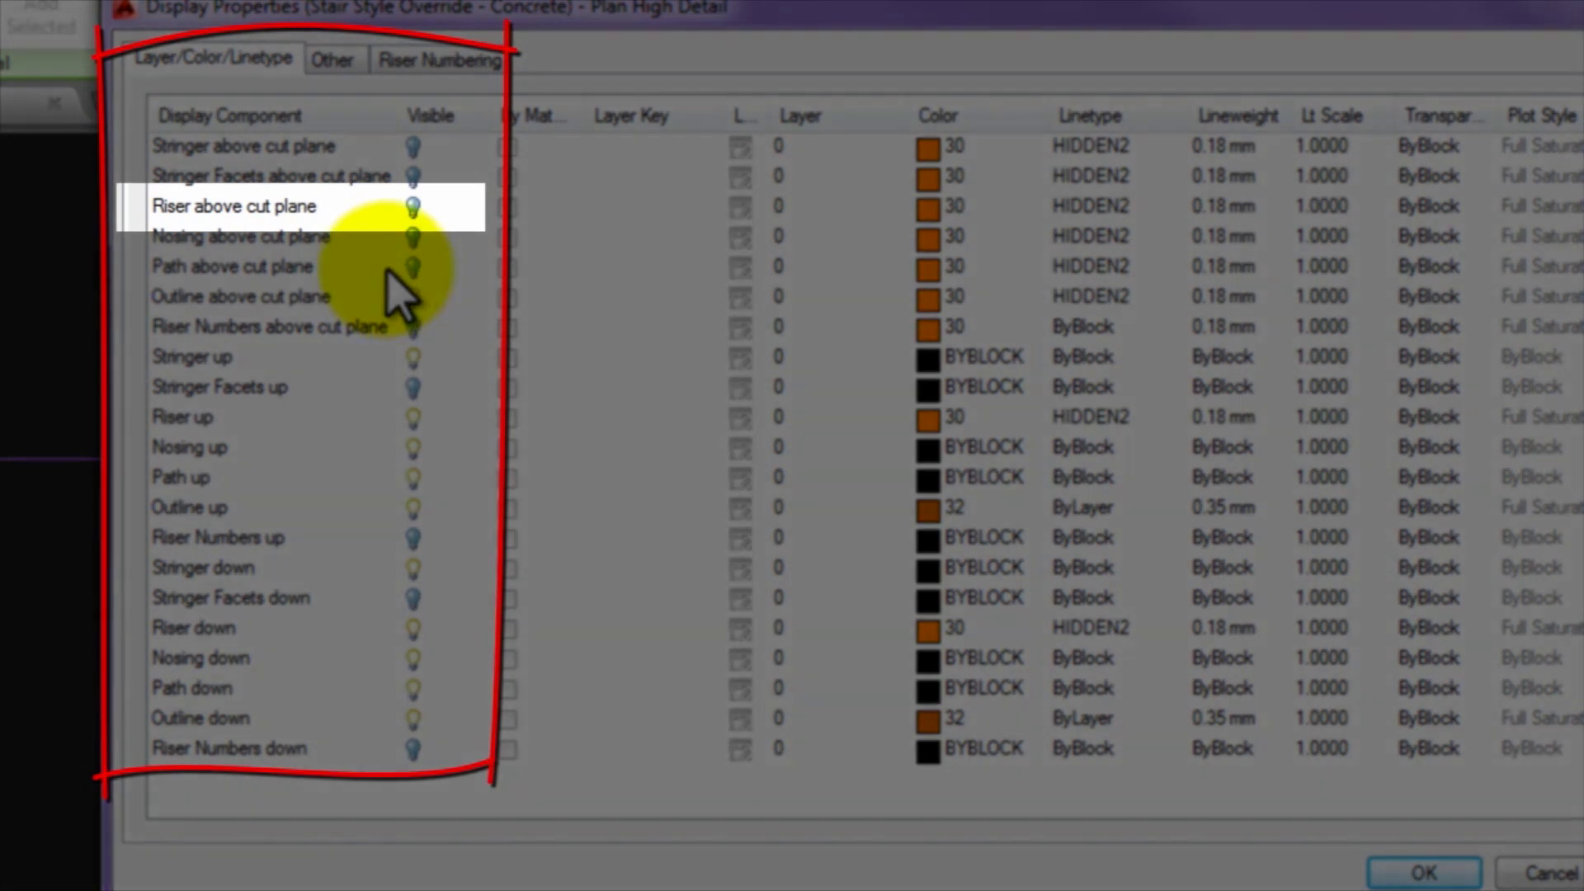
pyautogui.click(414, 207)
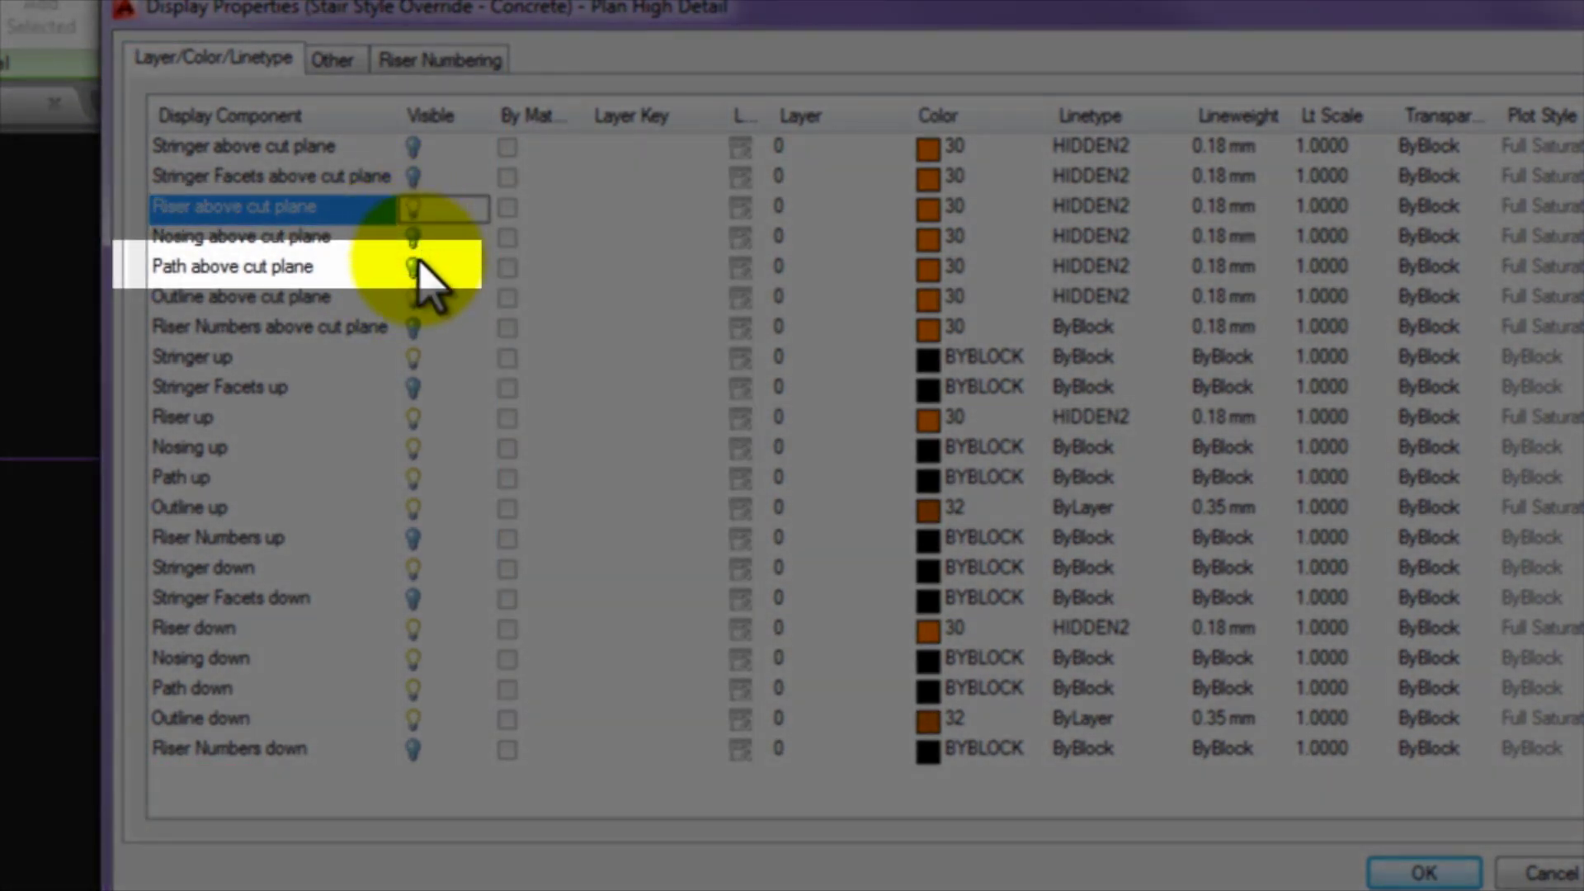
pyautogui.click(414, 265)
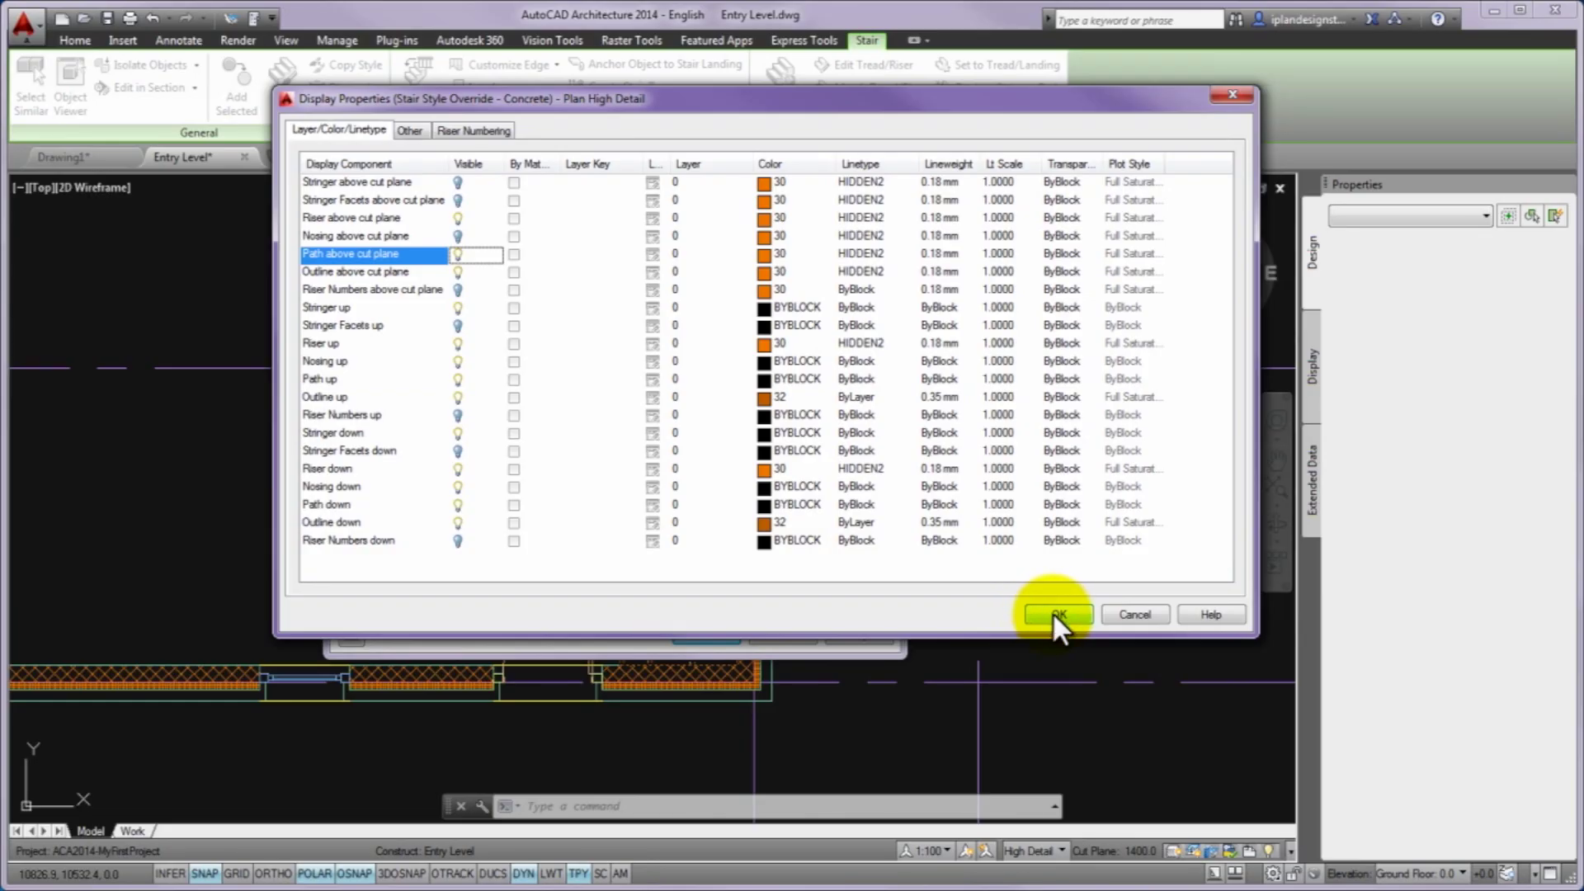
pyautogui.click(1058, 614)
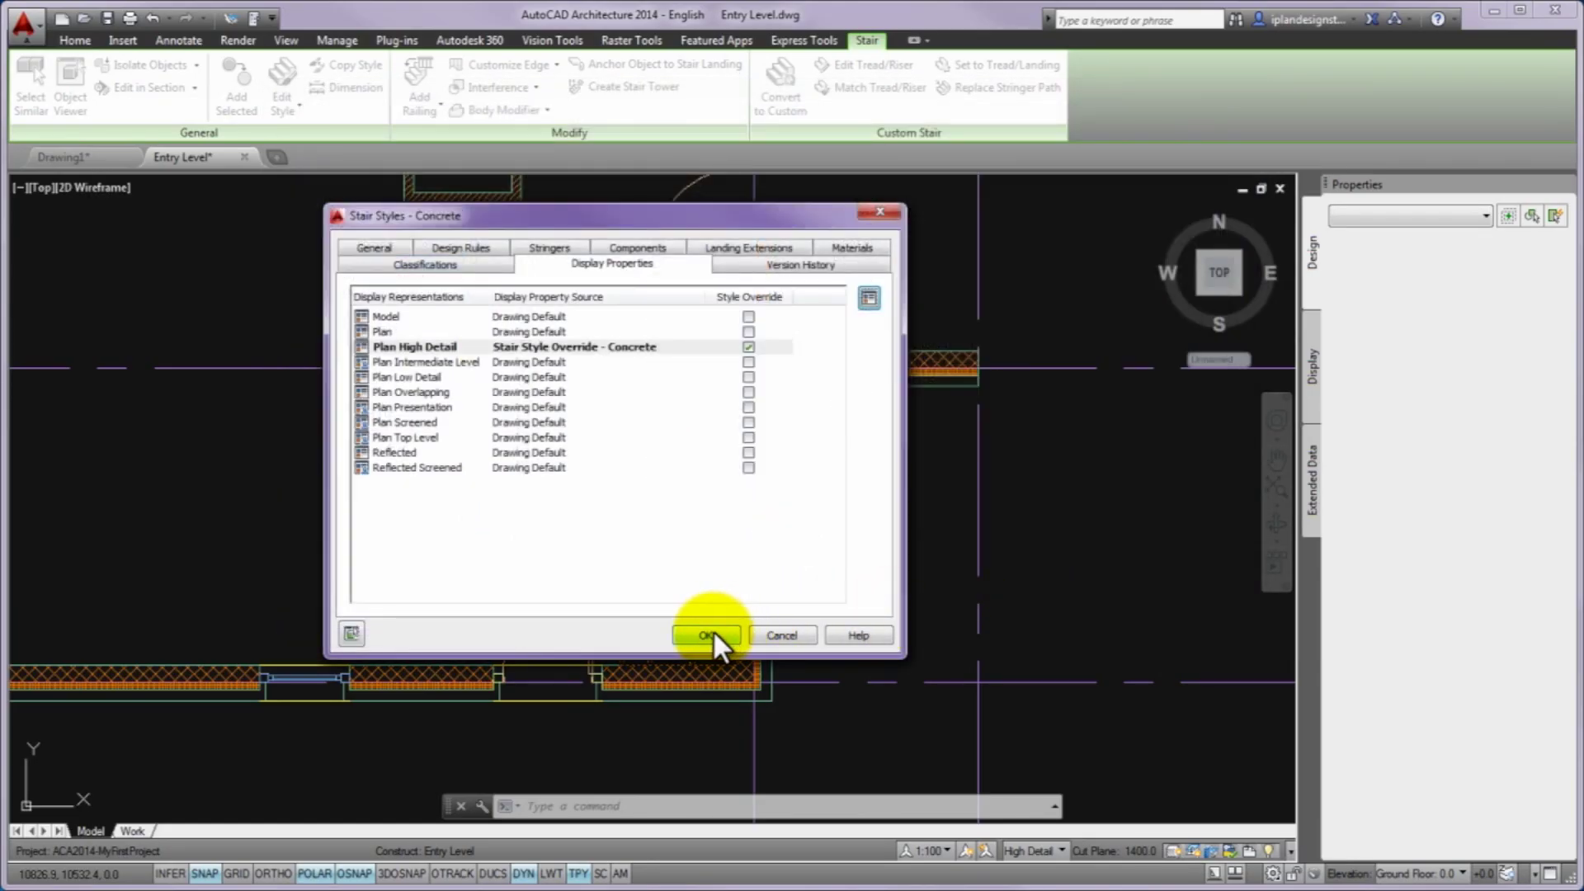
pyautogui.click(707, 634)
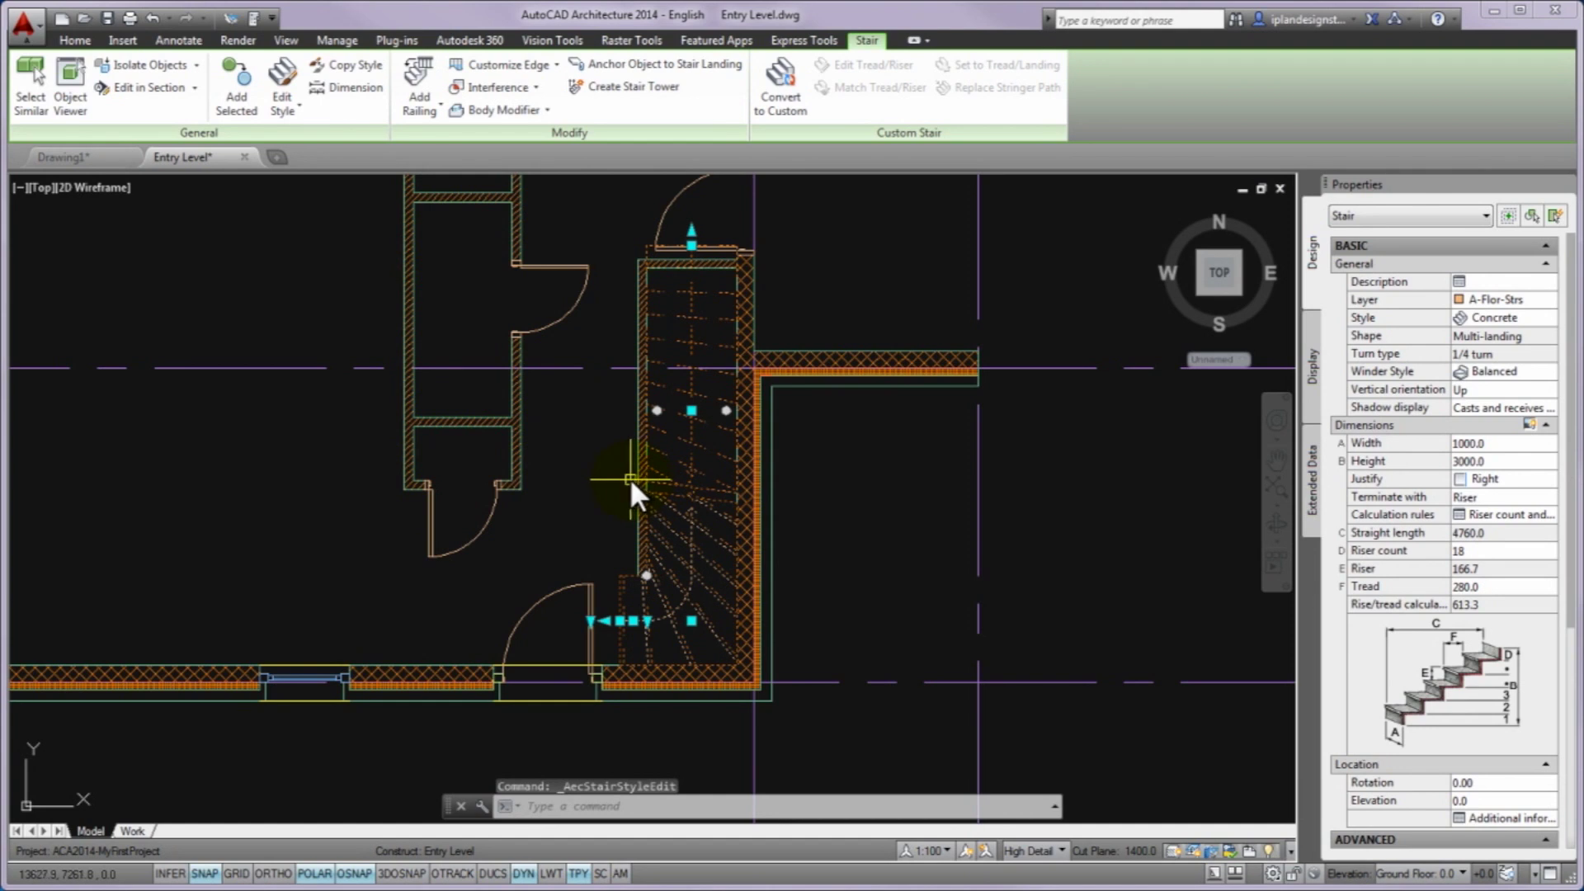